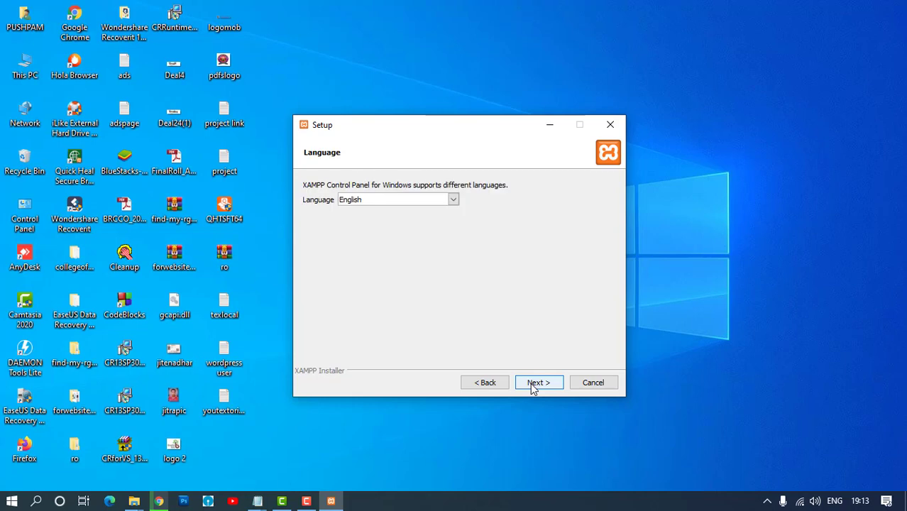
Keep English as the Control Panel language, leave the Bitnami information option enabled, and begin the XAMPP installation.
left_click(534, 384)
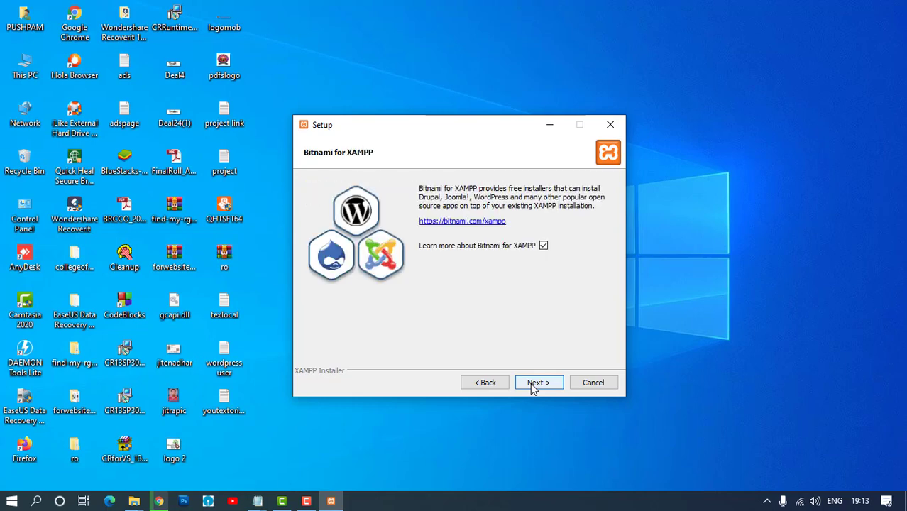
left_click(534, 384)
left_click(532, 384)
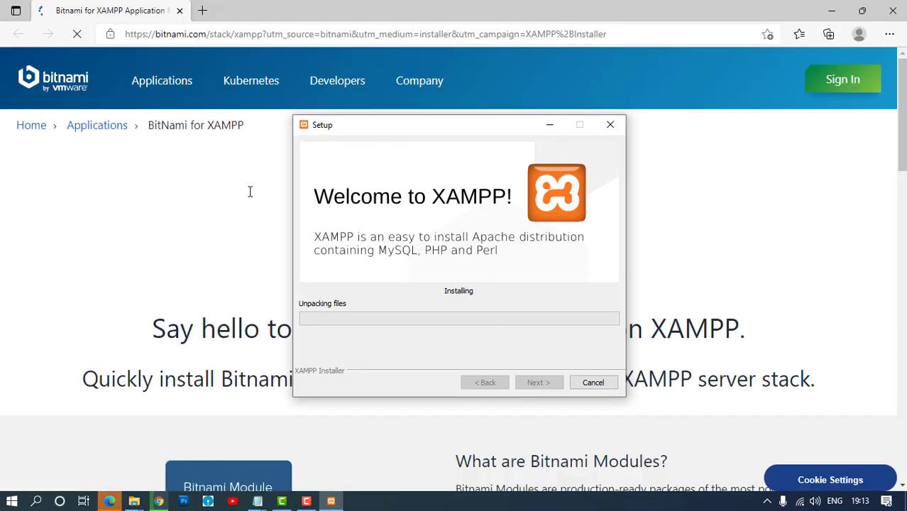
Look through the Bitnami for XAMPP web page, including its modules overview, WordPress download and cloud partners, while the installation runs.
scroll(111, 246, "down", 4)
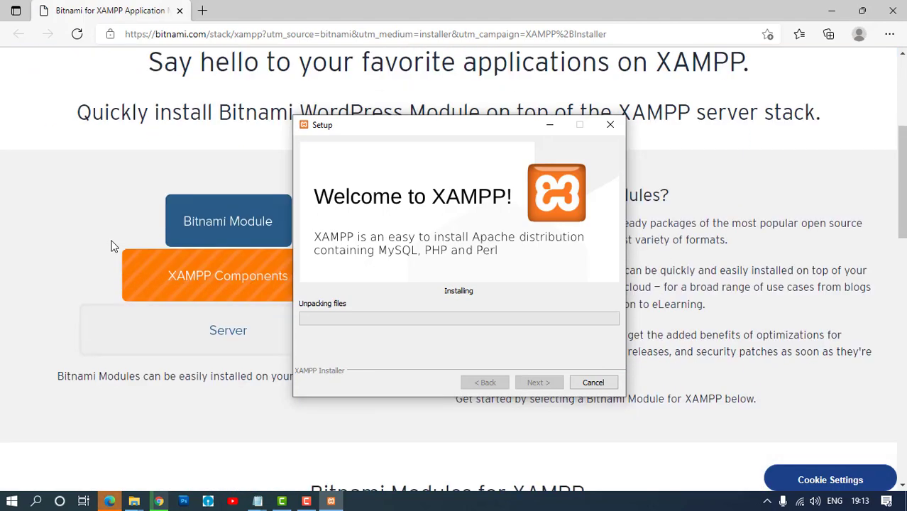
scroll(111, 246, "down", 2)
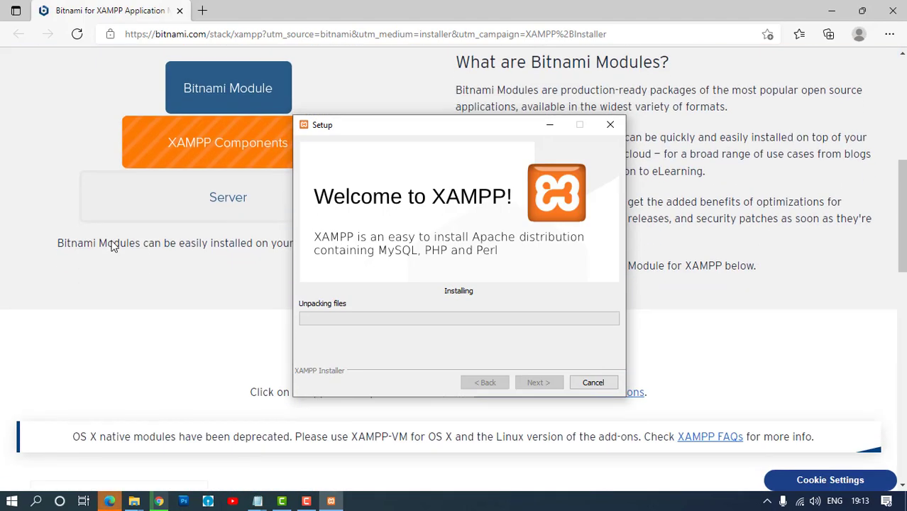
scroll(111, 245, "down", 5)
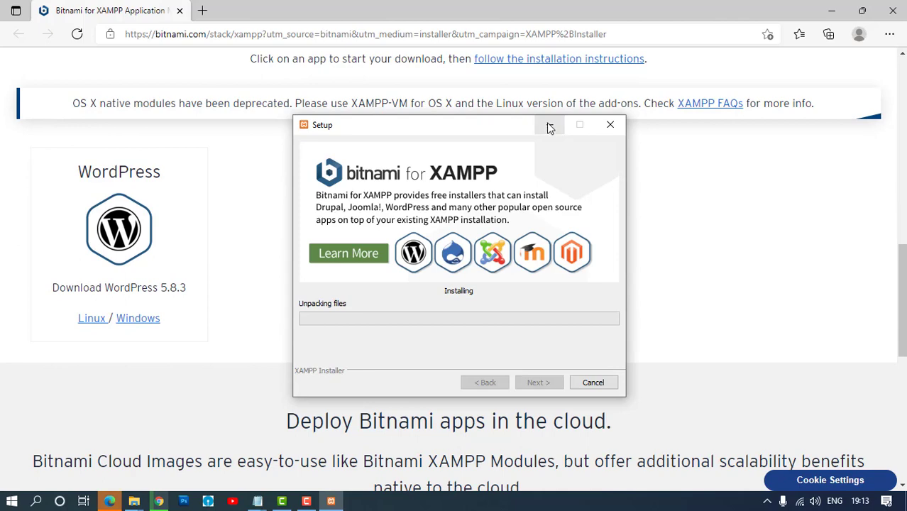
left_click(551, 128)
scroll(341, 271, "up", 3)
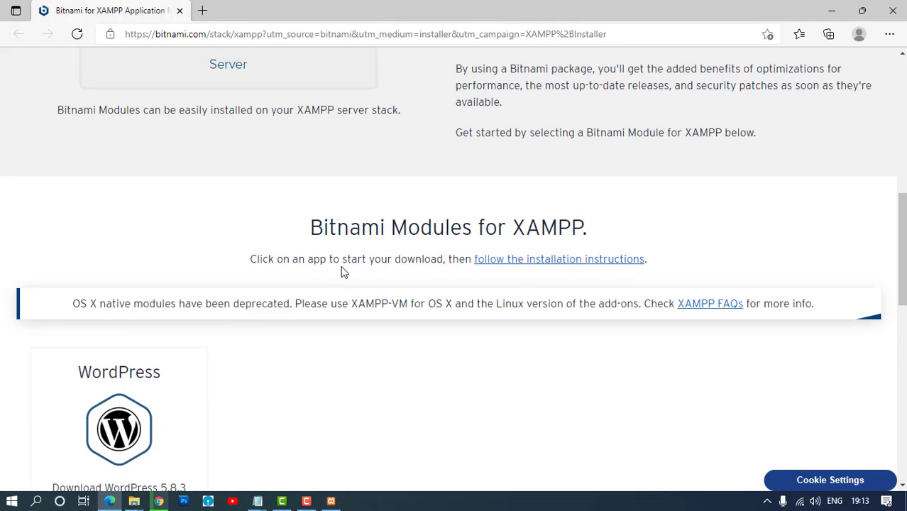
scroll(470, 264, "up", 4)
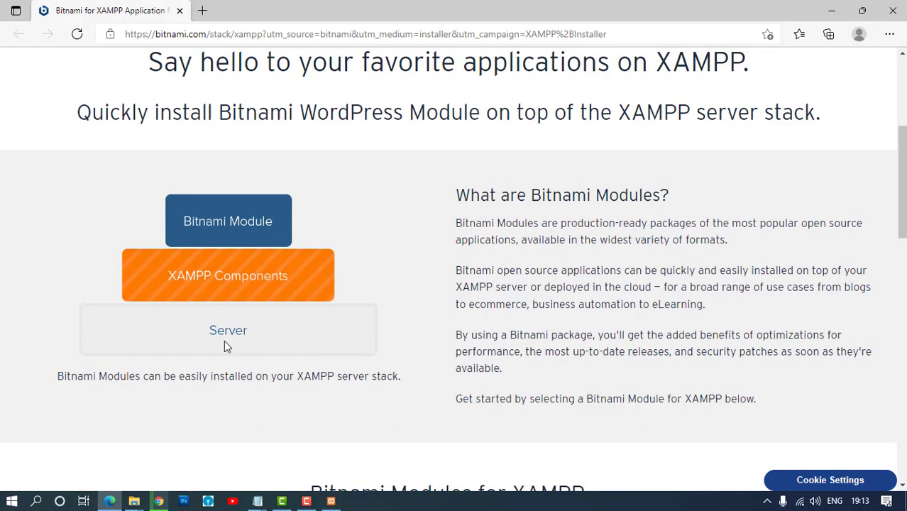
scroll(266, 296, "up", 3)
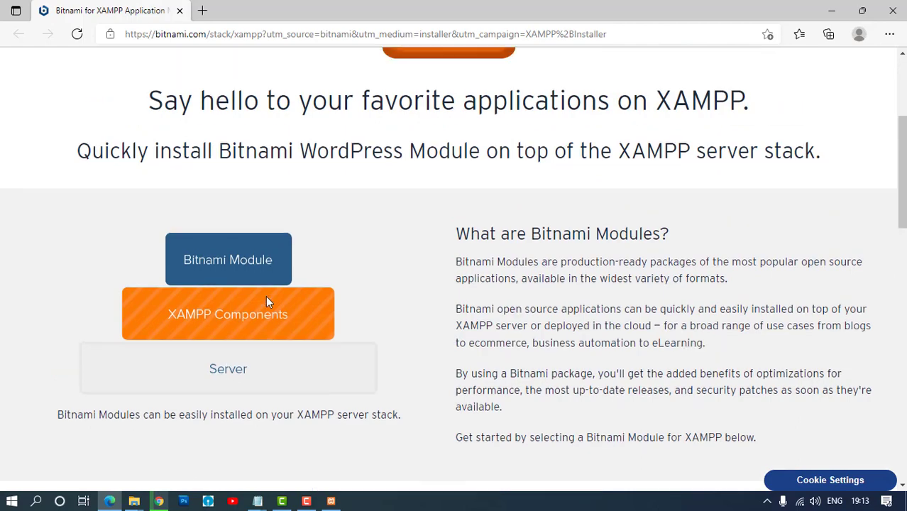
scroll(470, 348, "down", 20)
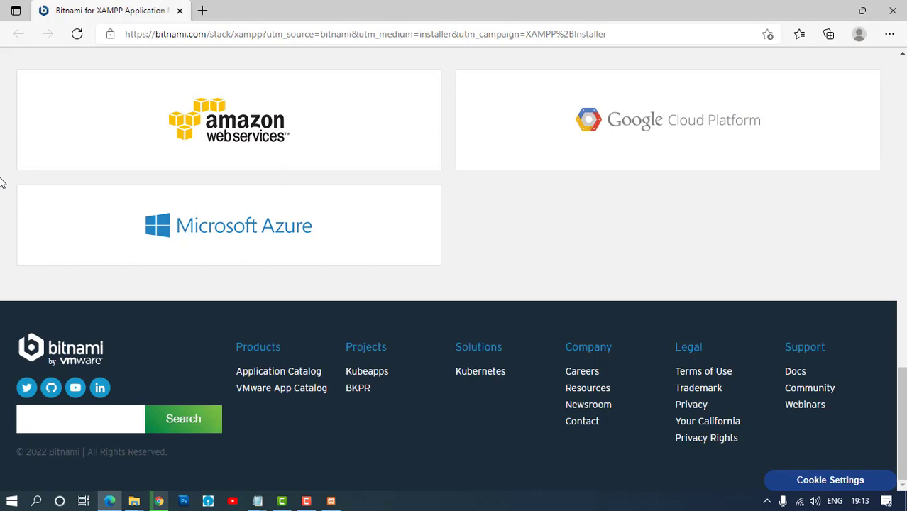
left_click(329, 501)
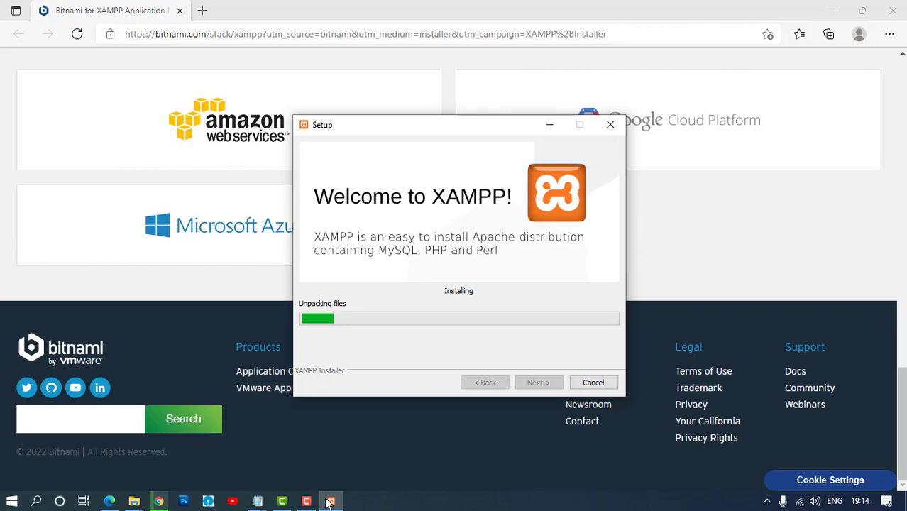
scroll(129, 262, "up", 20)
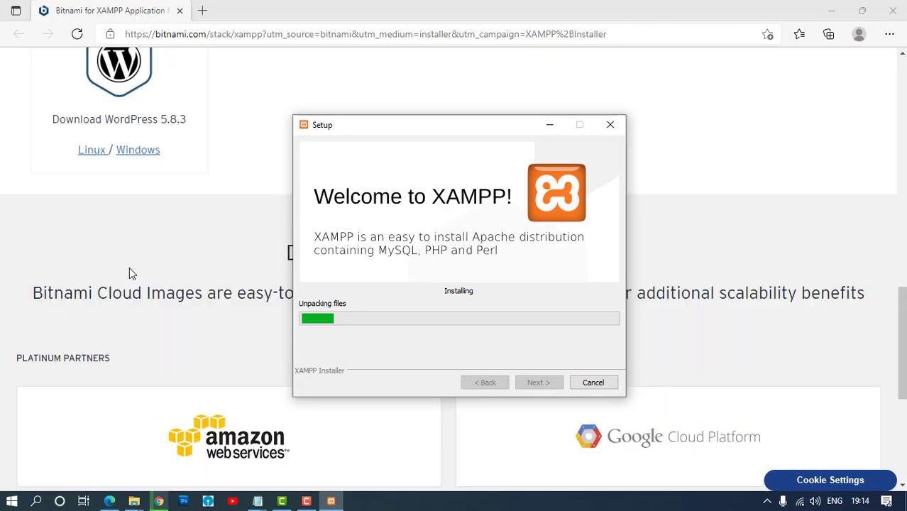
scroll(149, 288, "down", 20)
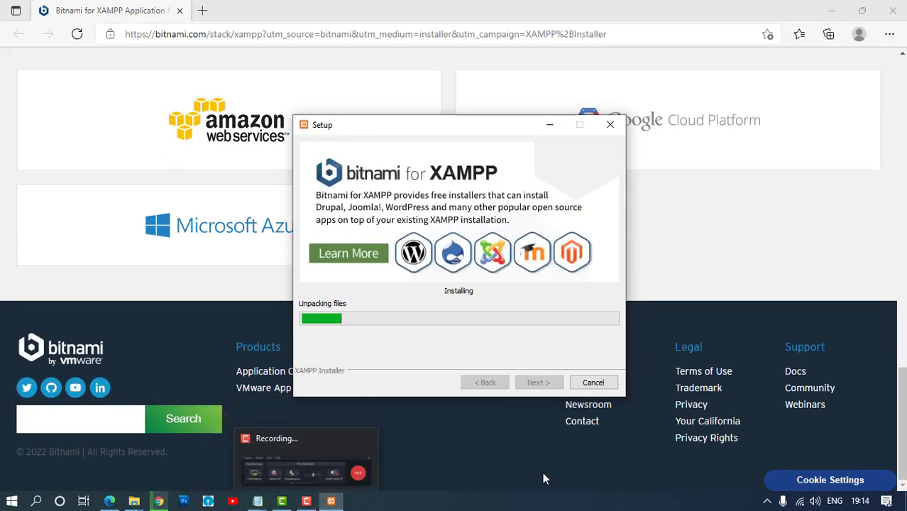
left_click(330, 501)
left_click(842, 441)
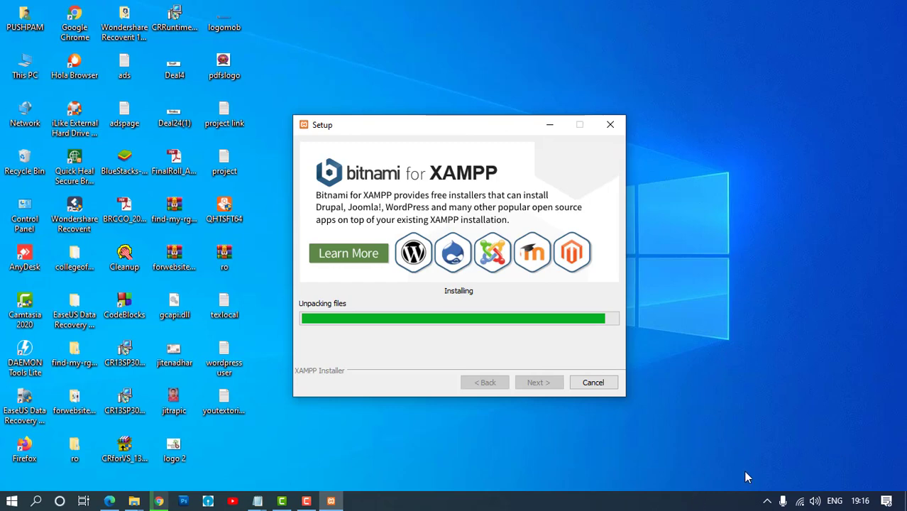
right_click(731, 291)
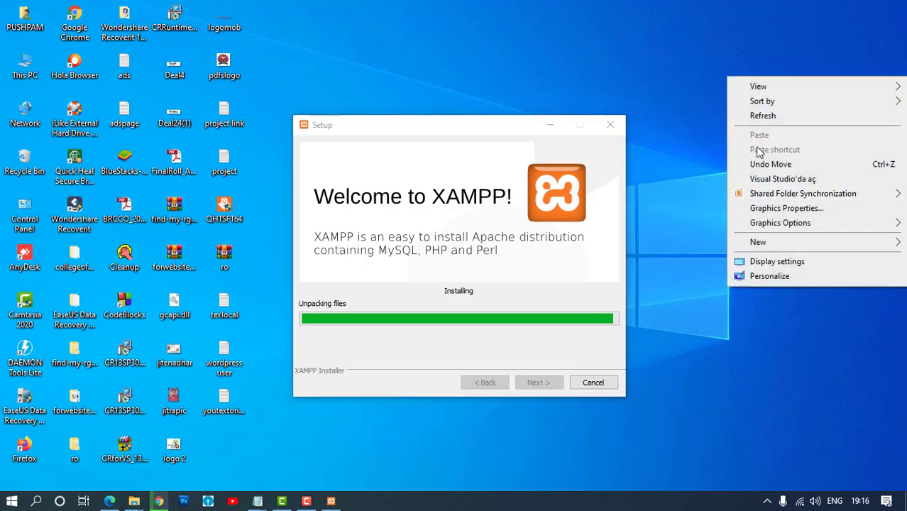
left_click(760, 116)
right_click(759, 123)
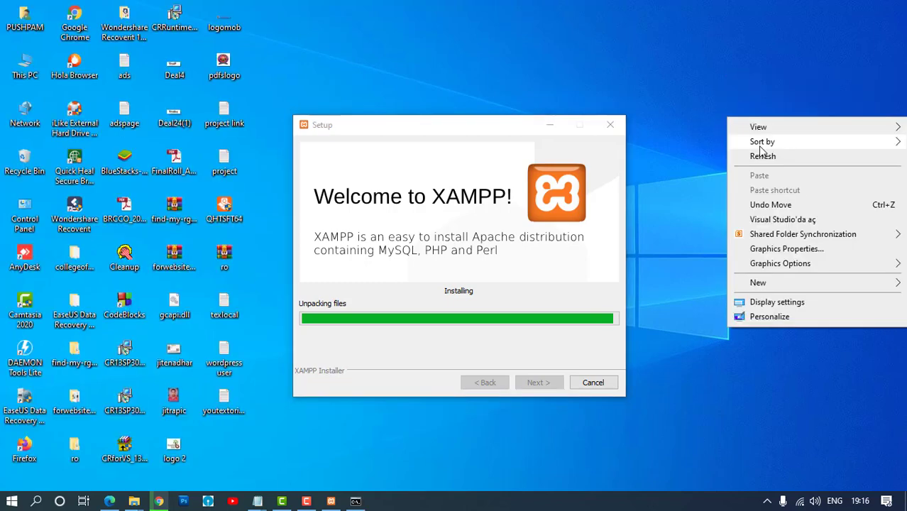
left_click(761, 154)
right_click(725, 130)
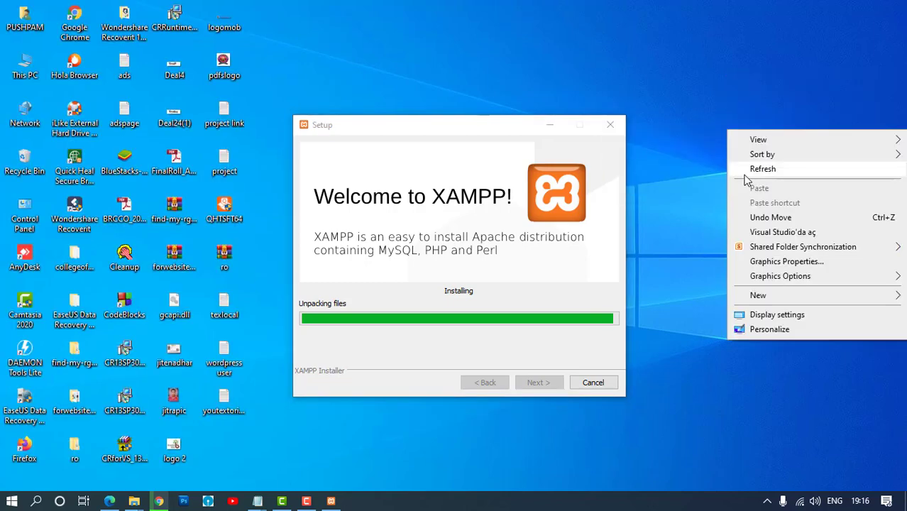
left_click(739, 171)
right_click(703, 130)
left_click(724, 171)
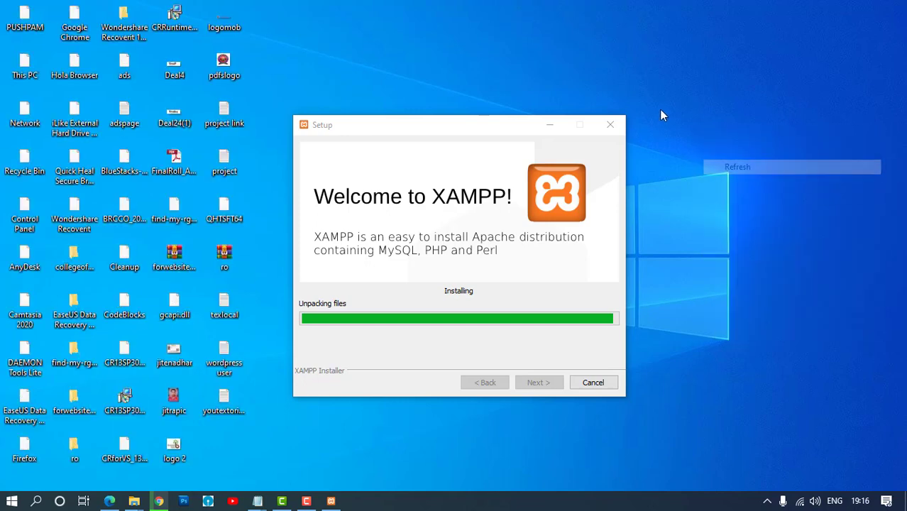
right_click(660, 108)
left_click(683, 150)
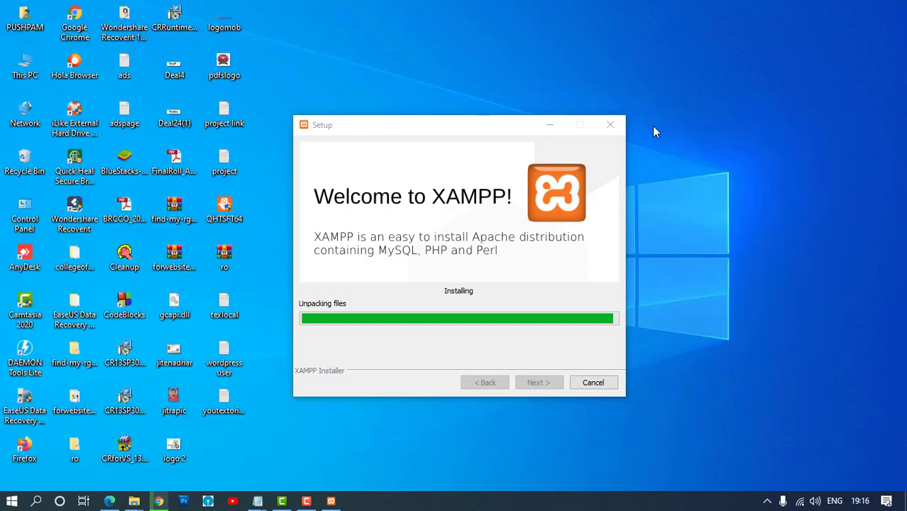
right_click(652, 122)
left_click(680, 165)
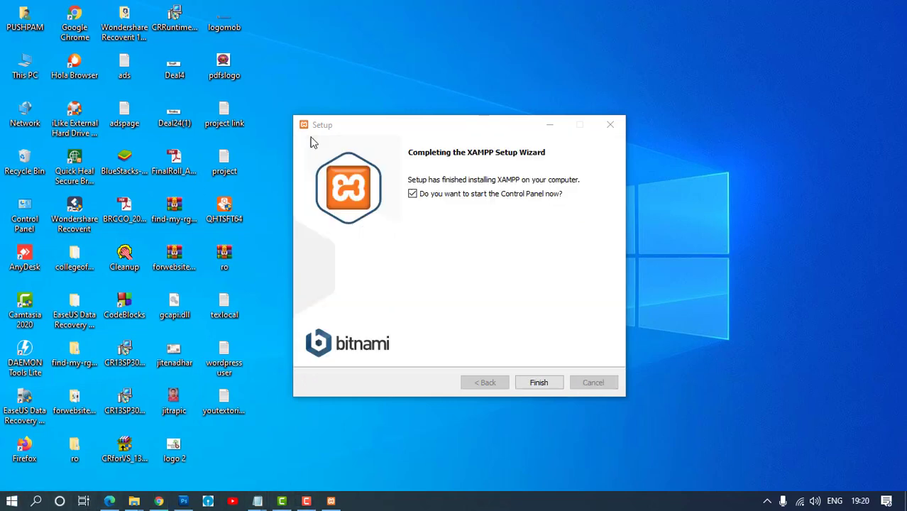
Finish the XAMPP setup with the Control Panel set to start, and bring its window to the middle of the desktop.
left_click(532, 381)
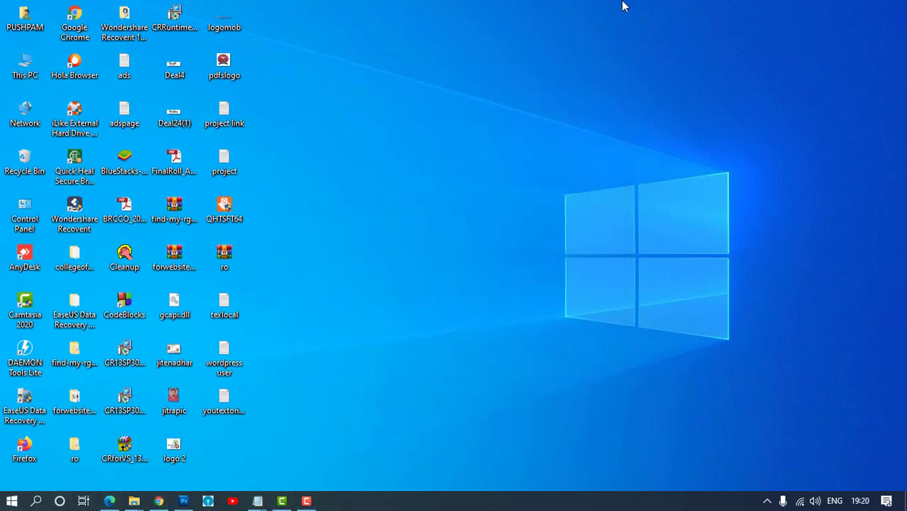
left_click(765, 502)
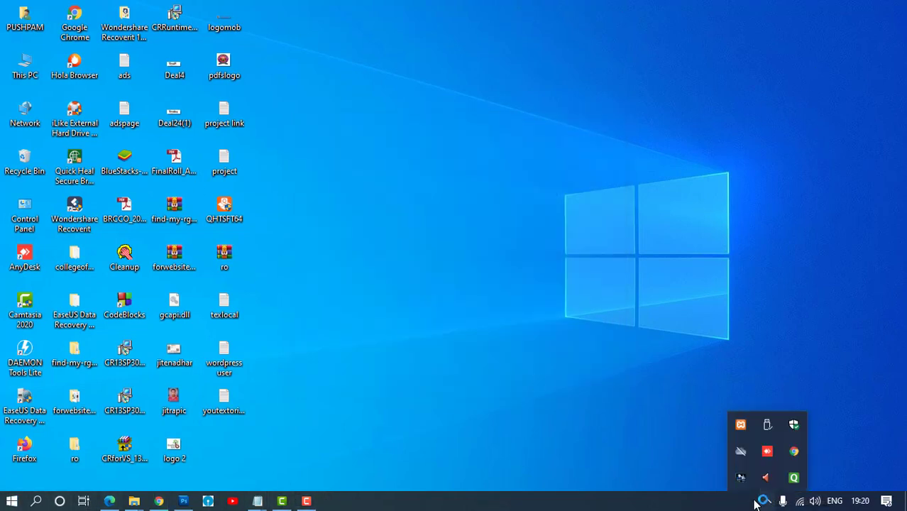
left_click(741, 425)
left_click(741, 424)
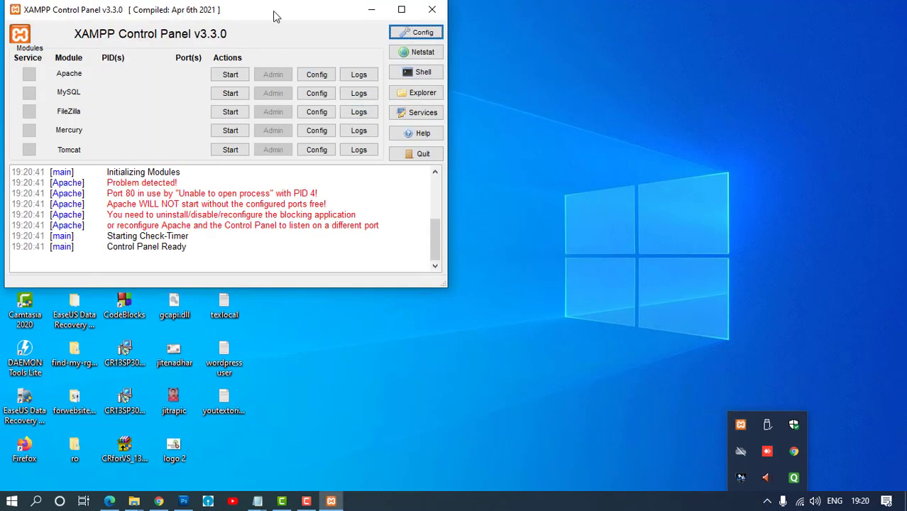
left_click_drag(276, 16, 520, 92)
Start the MySQL module and try to start the Apache module, checking Apache's messages in the log.
left_click(470, 154)
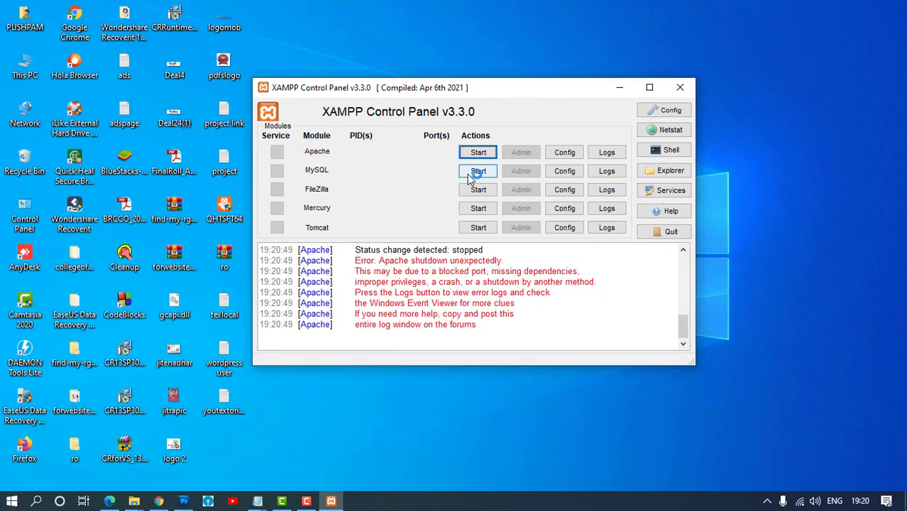
left_click(470, 173)
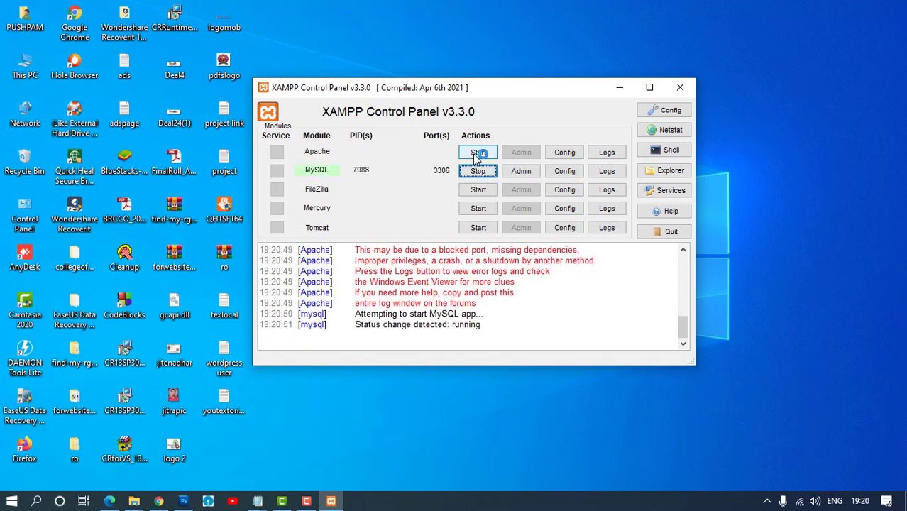
left_click(474, 154)
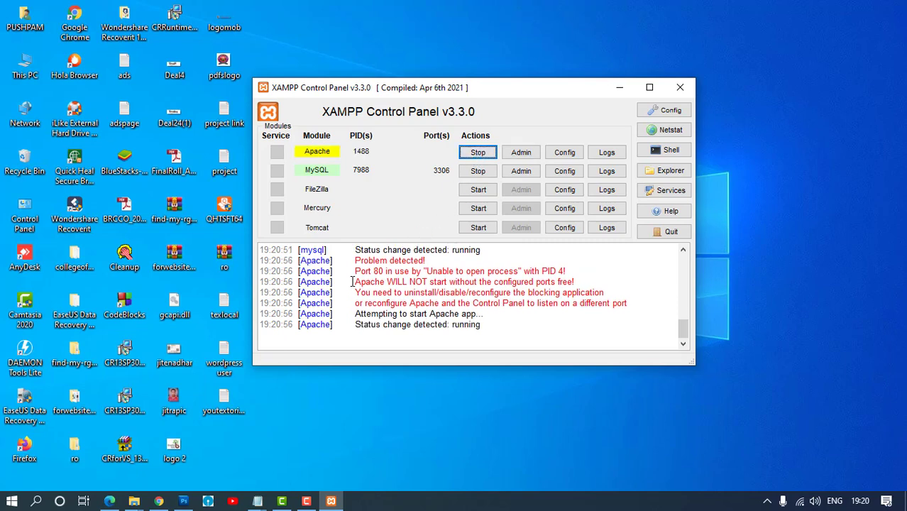
left_click_drag(358, 275, 457, 273)
left_click(543, 300)
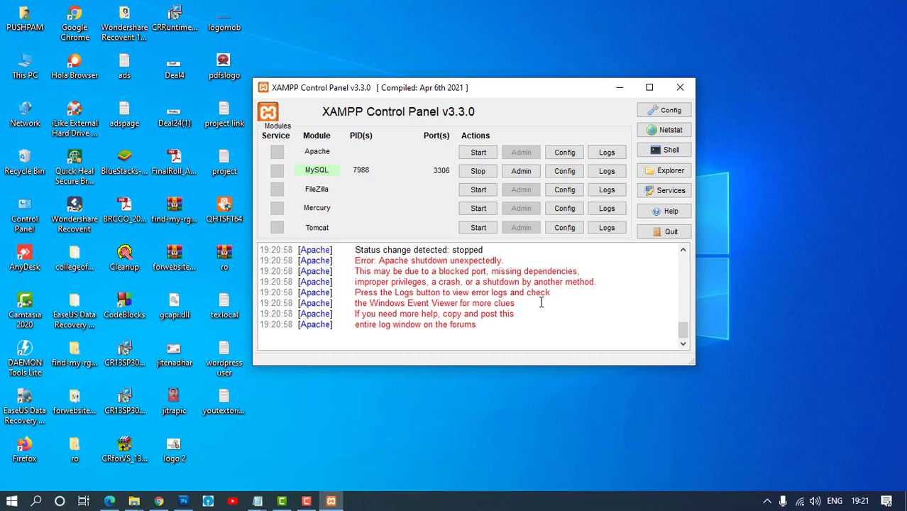
left_click(541, 302)
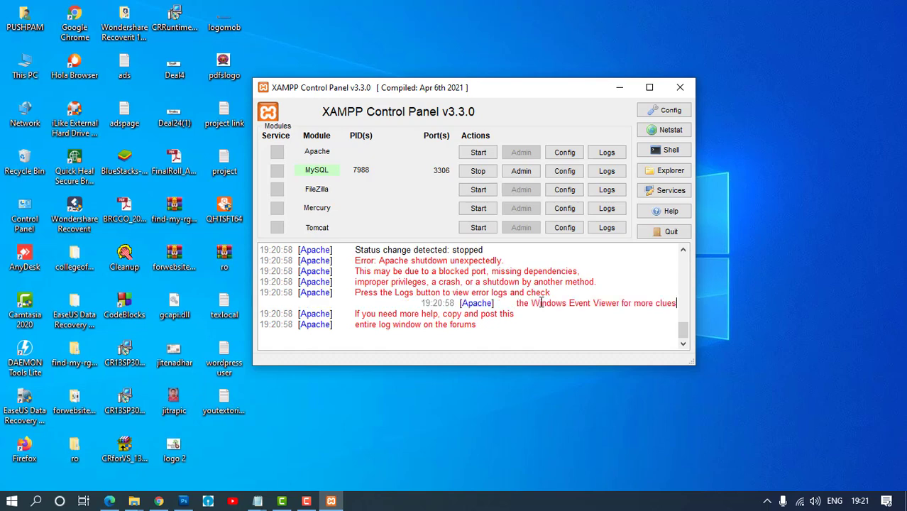
Open a blank Notepad window and move it down so the XAMPP module list stays visible.
key("super+r")
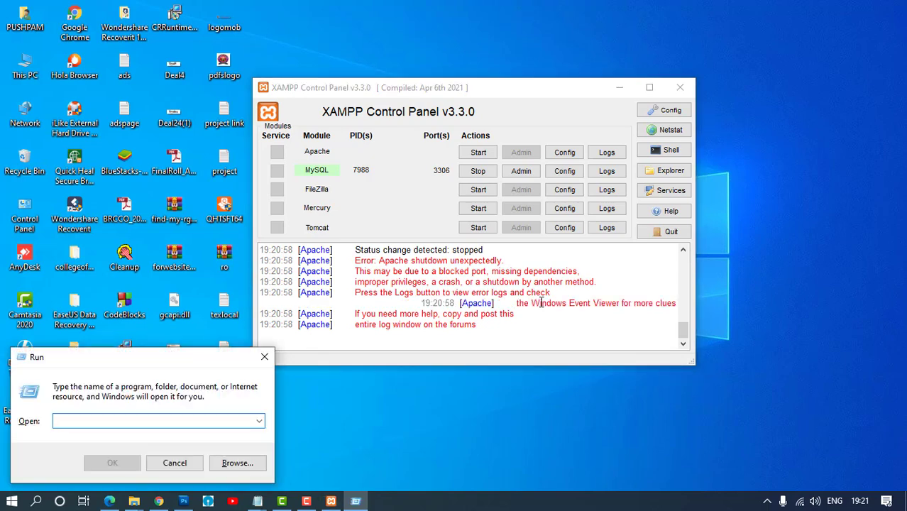
type("notepad")
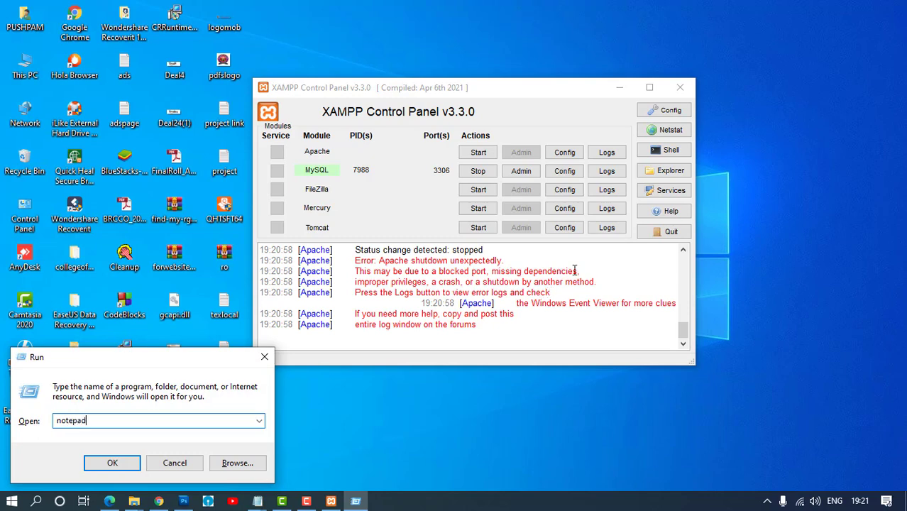
key("Return")
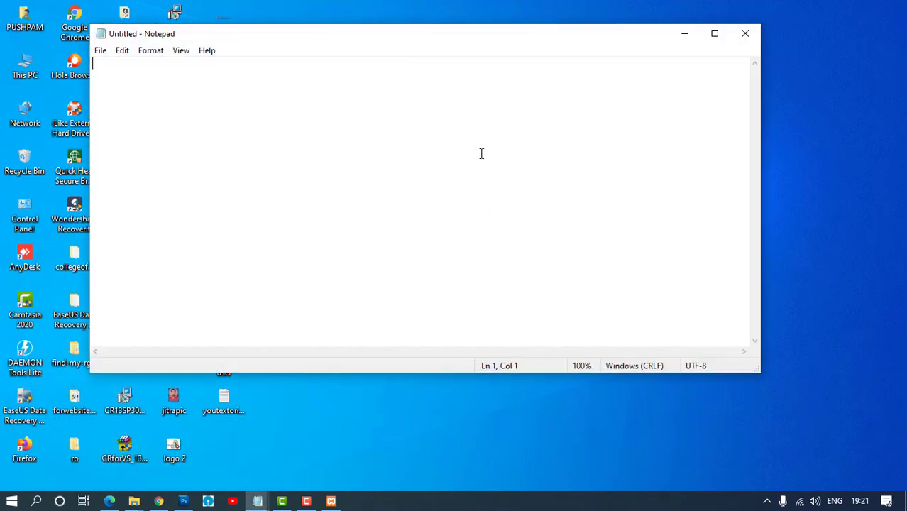
left_click_drag(358, 35, 503, 305)
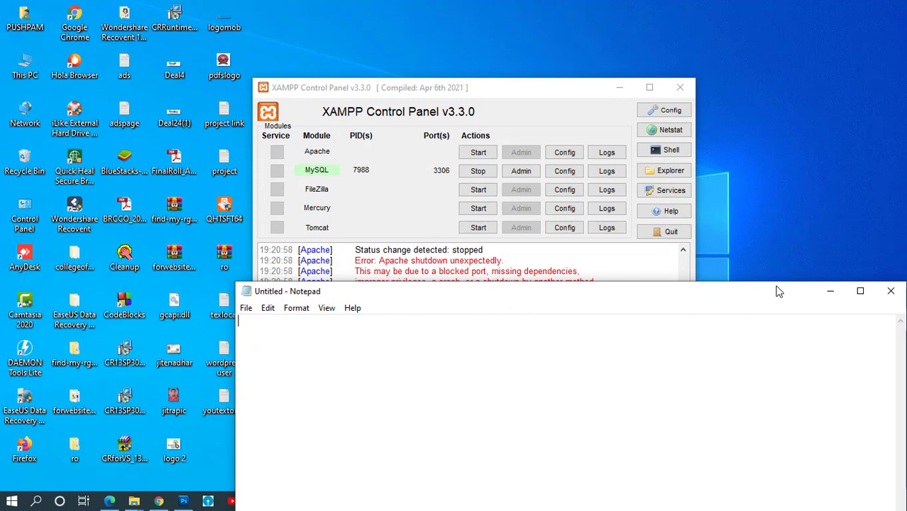
Write the note "change port 80 to 8080" in the blank document.
type("cd")
key("BackSpace")
key("BackSpace")
type("c")
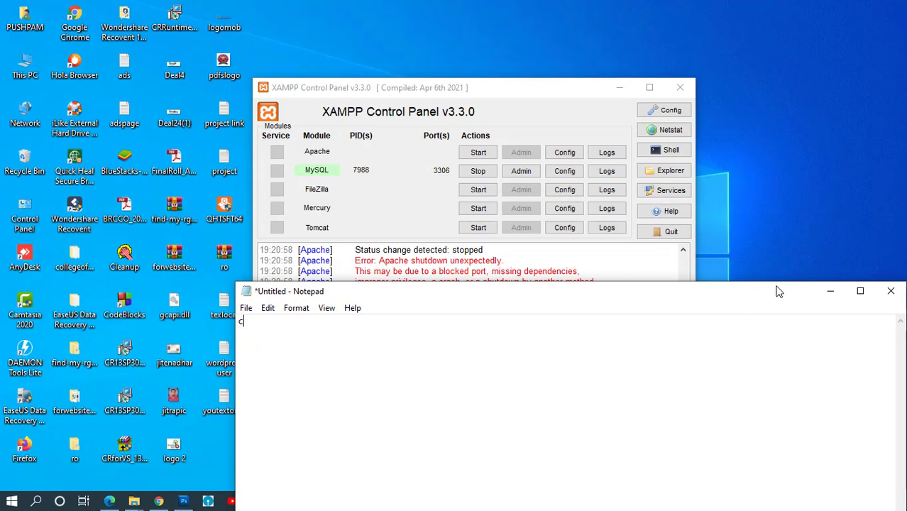
type("hange port  80 ")
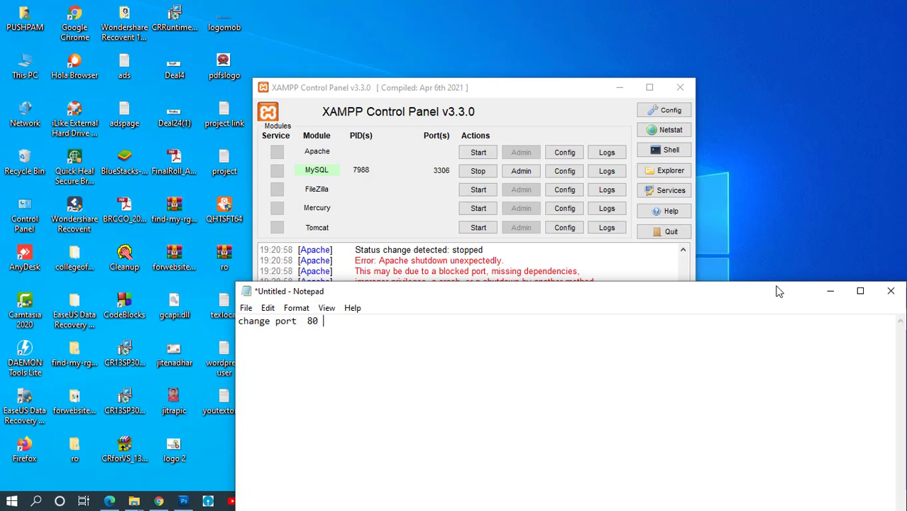
type("to 8080")
Open Apache's httpd.conf file from the XAMPP Control Panel and find the first occurrence of 80.
left_click(381, 203)
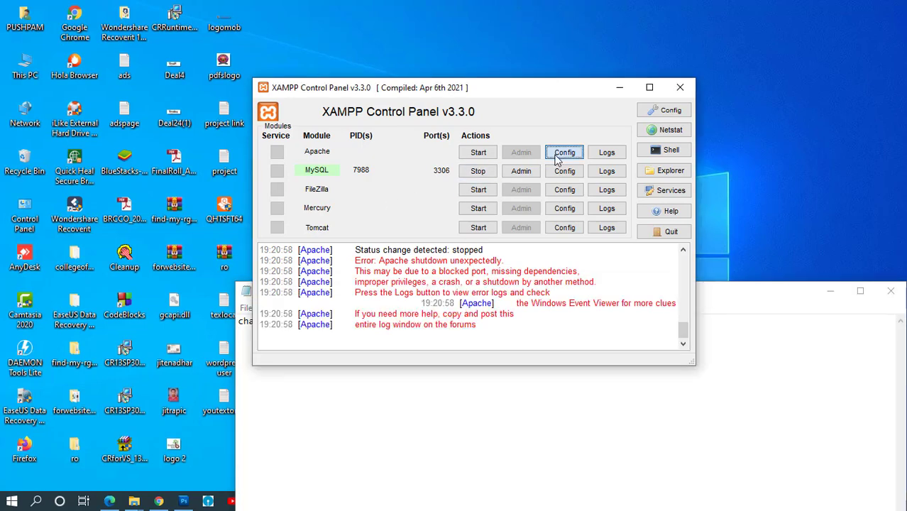
left_click(565, 154)
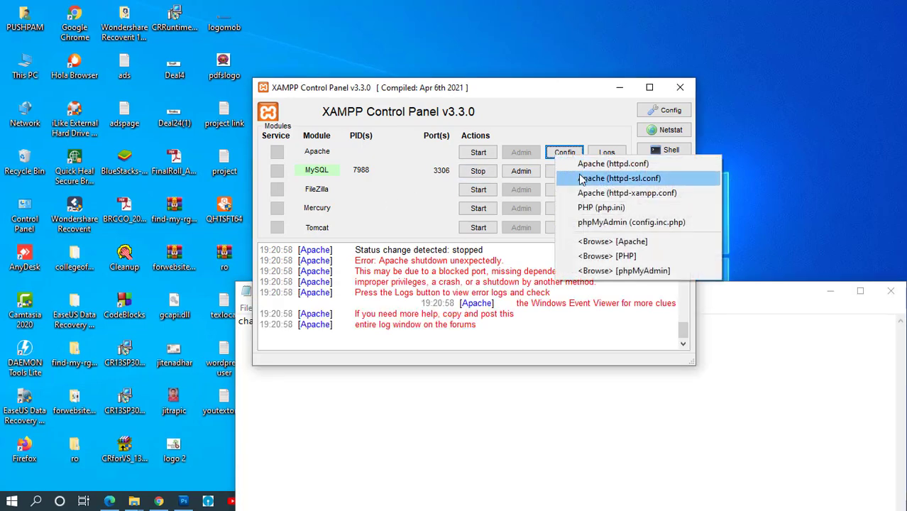
left_click(589, 165)
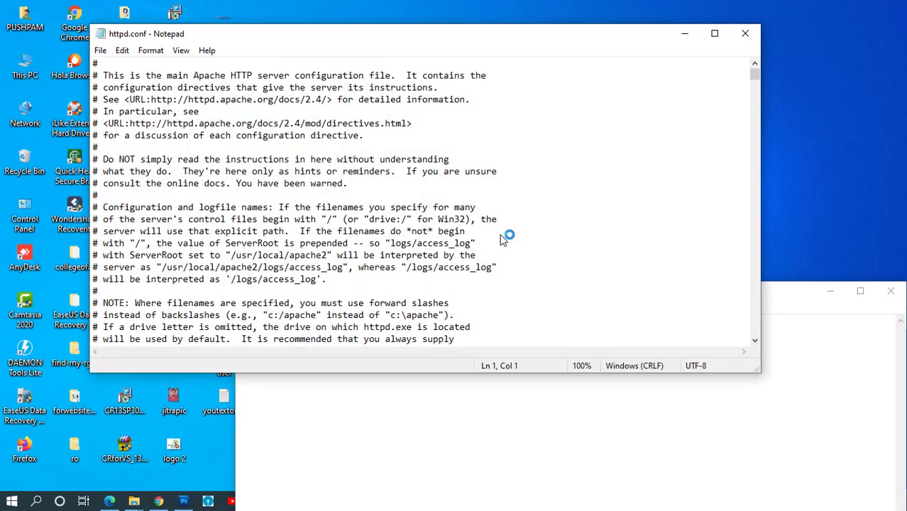
key("ctrl+f")
key("Return")
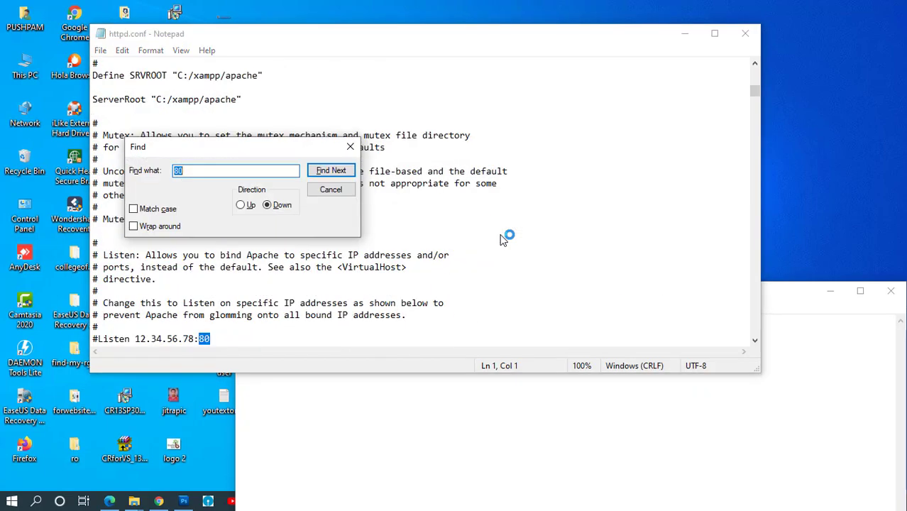
left_click(221, 339)
type("80")
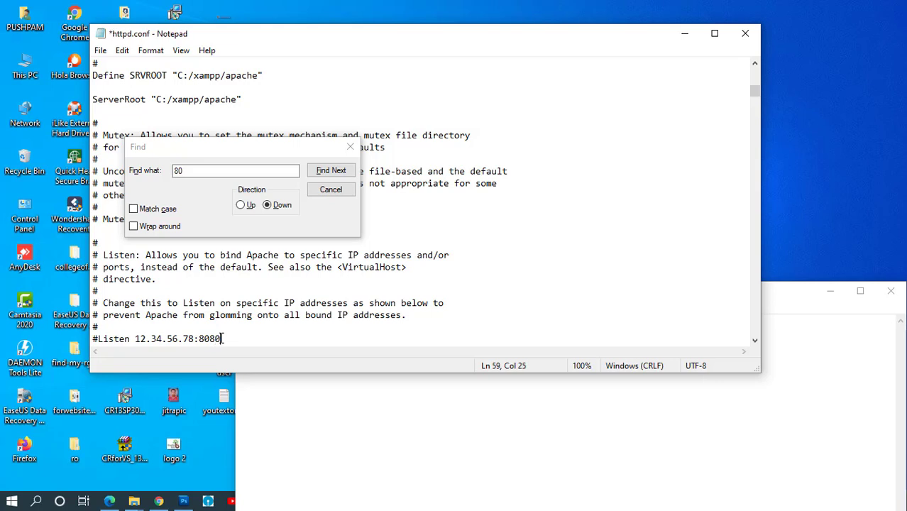
key("Return")
scroll(221, 338, "down", 2)
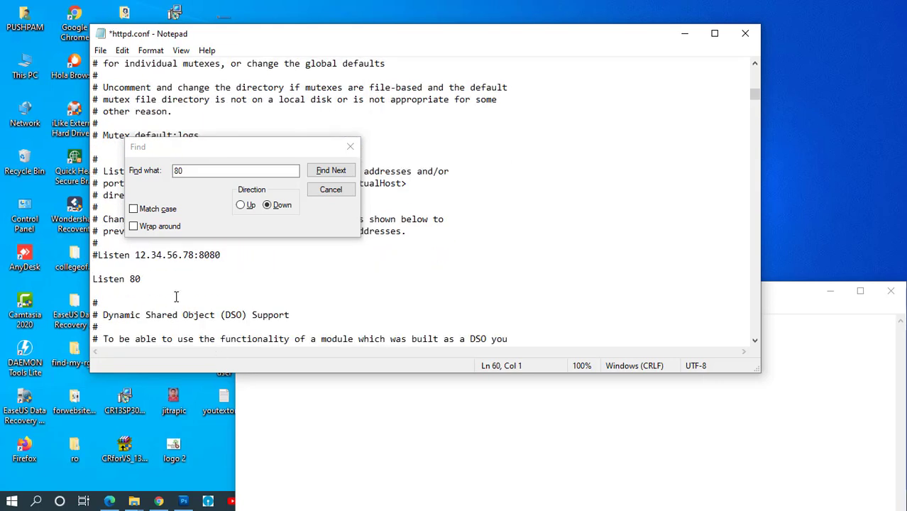
key("BackSpace")
key("BackSpace")
key("BackSpace")
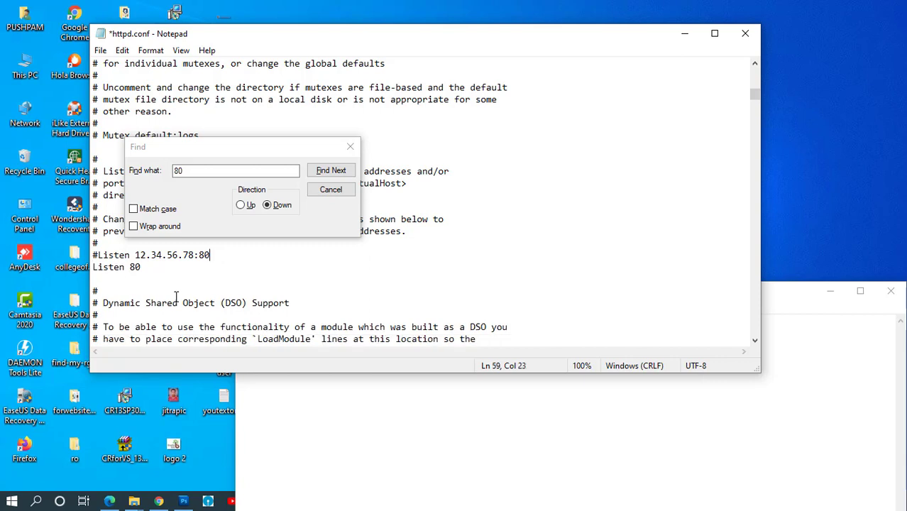
Change port 80 to 8080 in the active Listen directive and in the ServerName localhost line.
left_click(147, 267)
type("80")
left_click(331, 170)
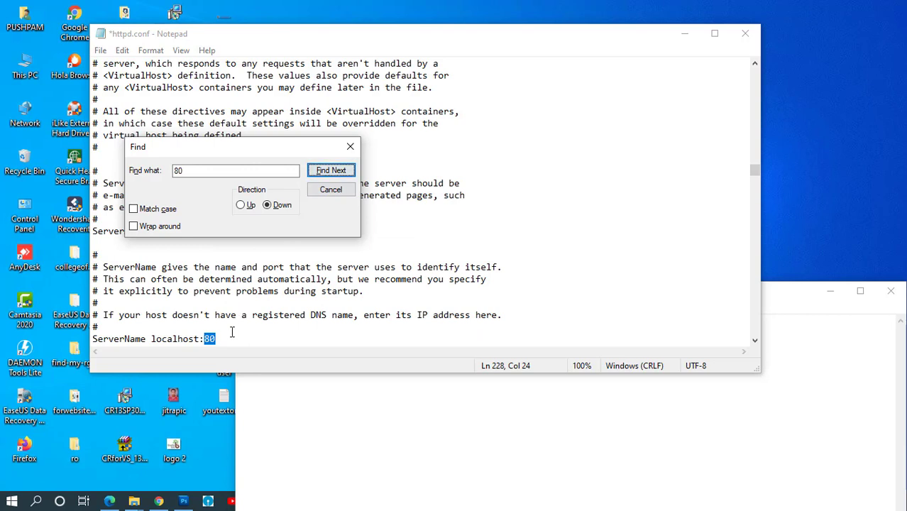
left_click(224, 340)
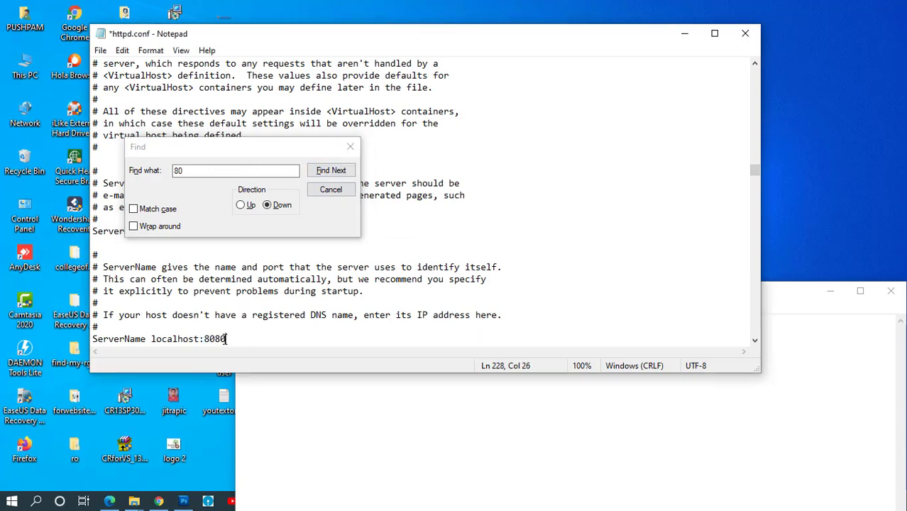
Check the rest of httpd.conf for further occurrences of 80, and save and close the file.
left_click(313, 173)
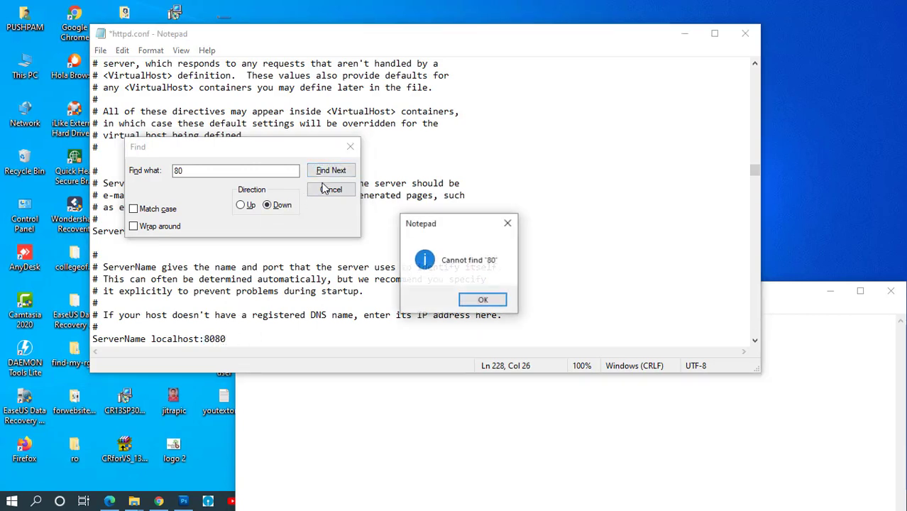
left_click(483, 300)
left_click(350, 146)
scroll(349, 229, "down", 7)
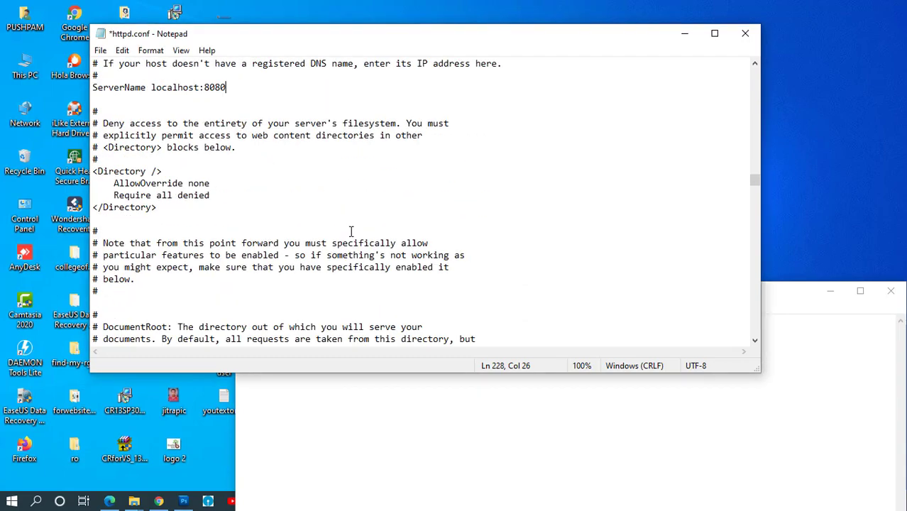
scroll(351, 232, "down", 20)
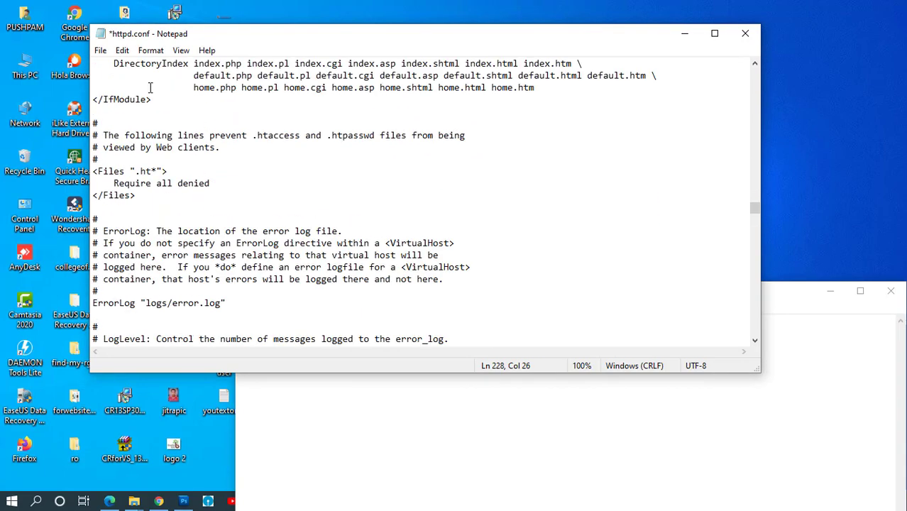
left_click(100, 50)
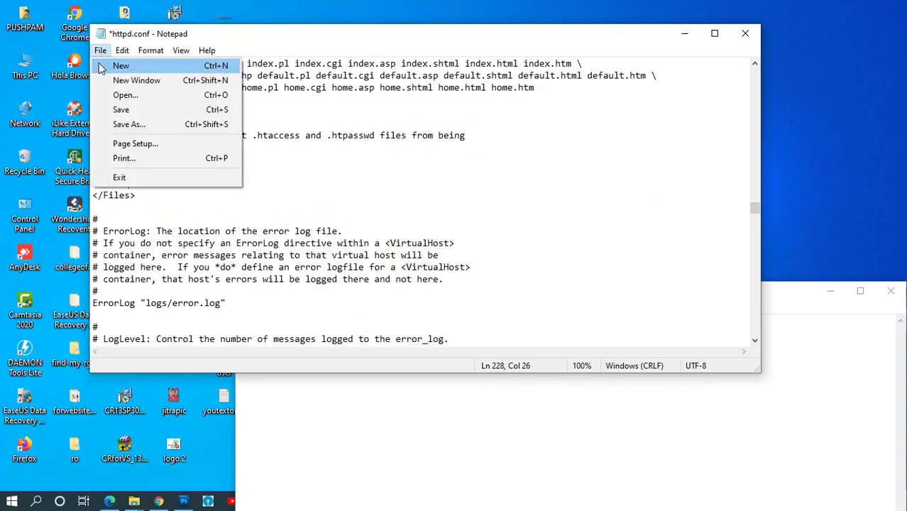
left_click(125, 111)
left_click(745, 33)
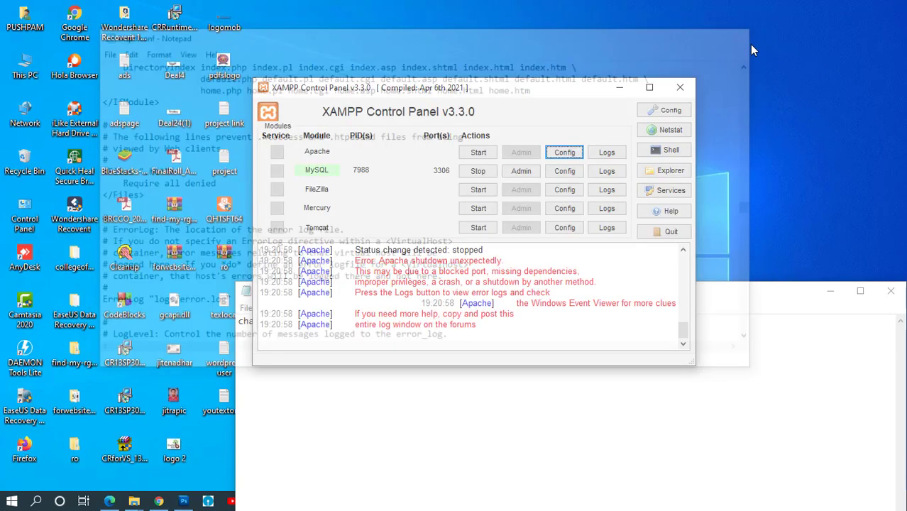
Open php.ini from Apache's configuration files, search it for occurrences of 80, and minimize the file's window.
left_click(564, 153)
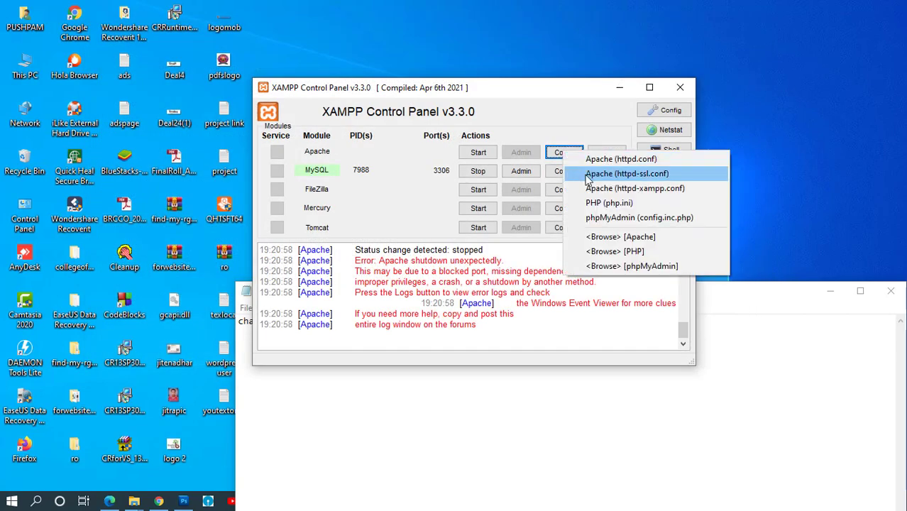
left_click(605, 205)
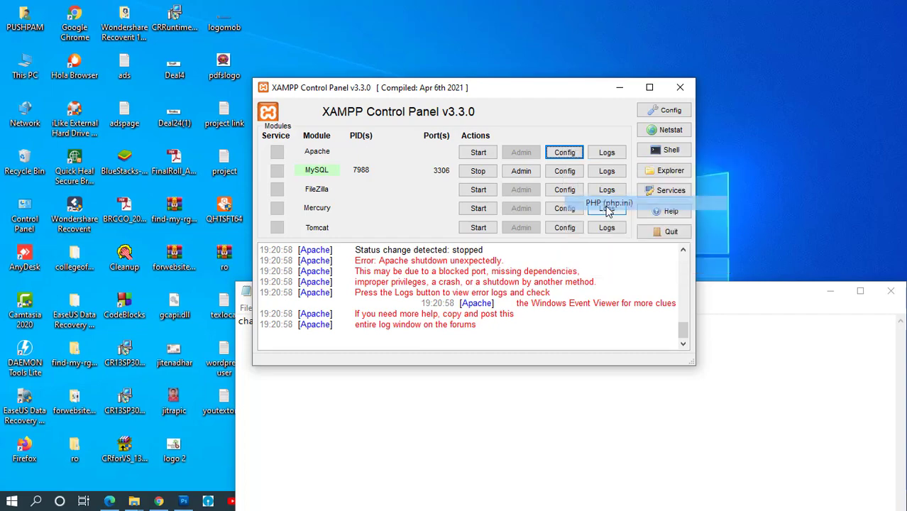
key("ctrl+f")
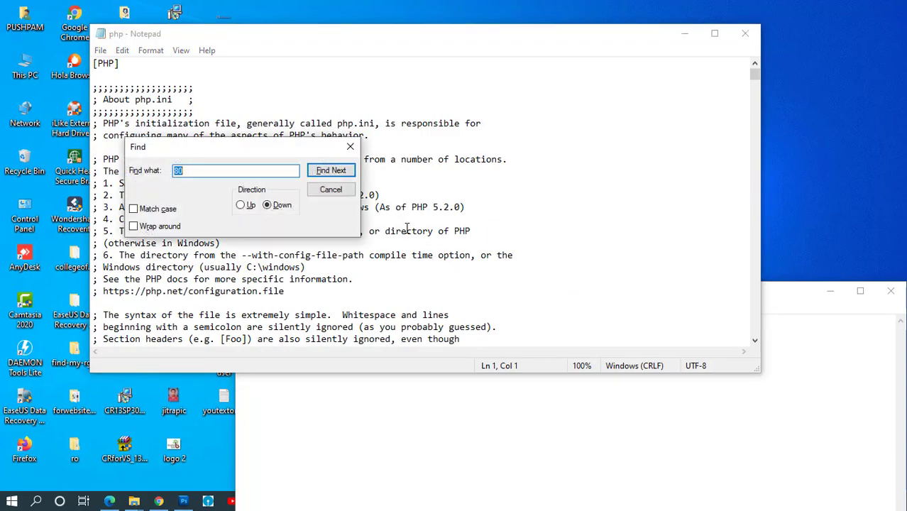
key("Return")
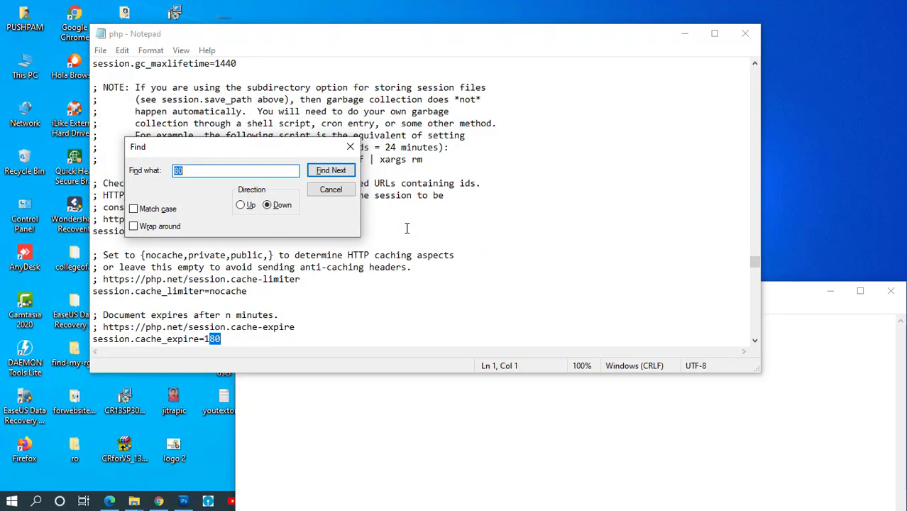
key("Return")
key("Return")
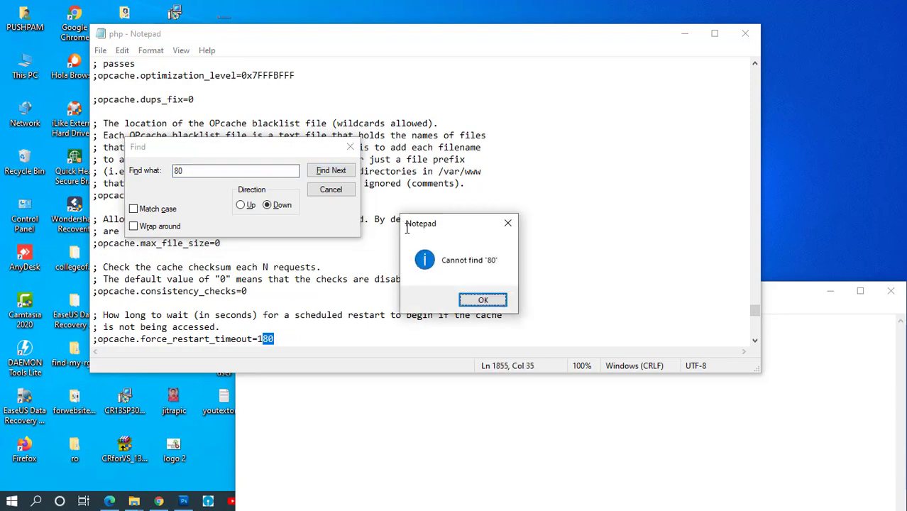
left_click(481, 312)
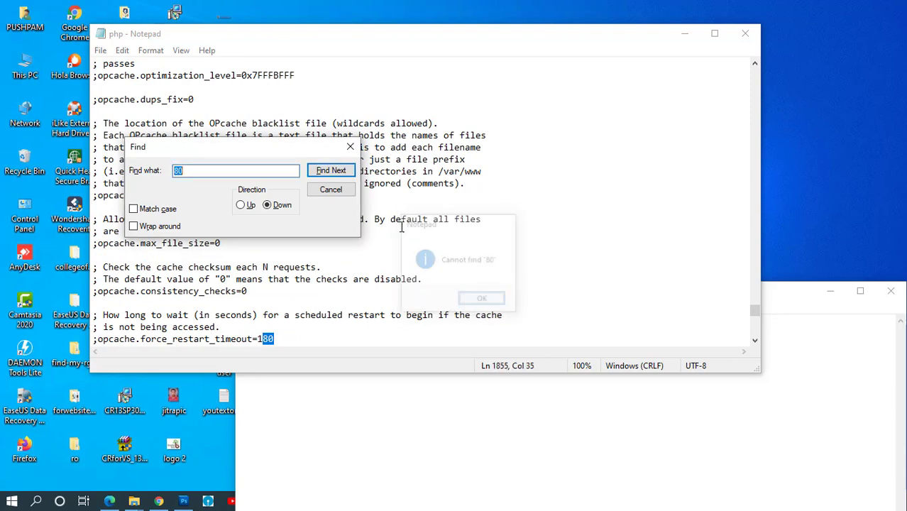
left_click(348, 149)
left_click(685, 33)
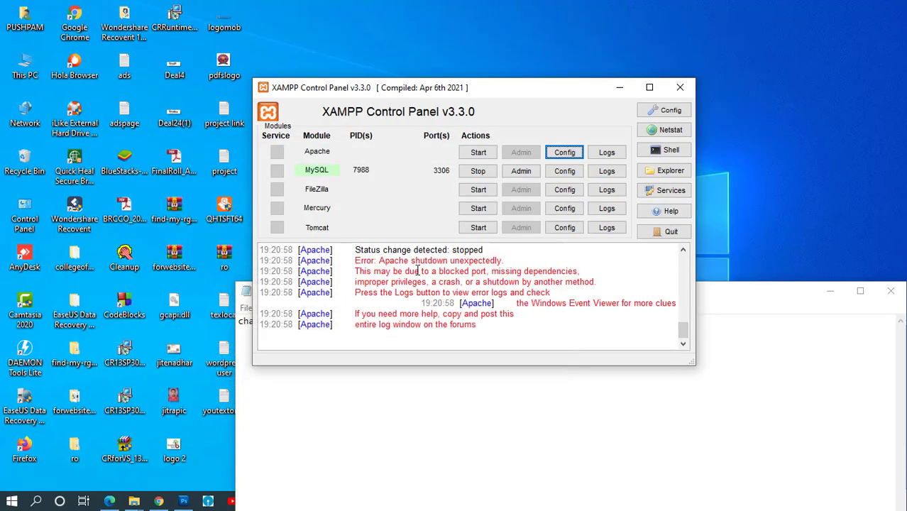
Start the Apache module with the edited configuration.
left_click(476, 154)
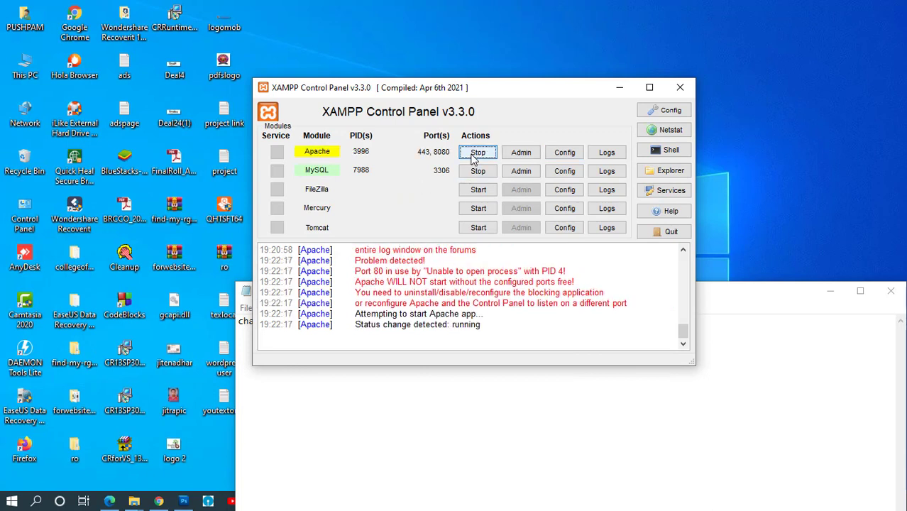
left_click(521, 171)
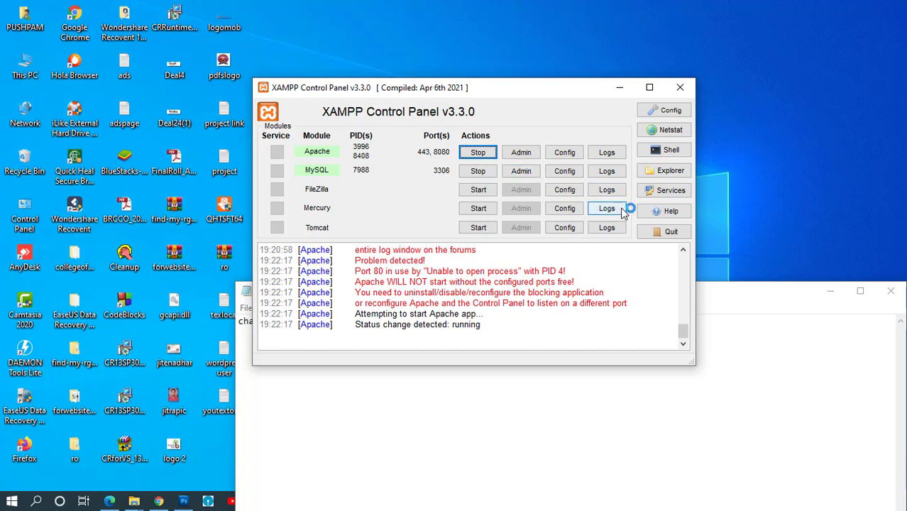
Try to save 8080 as Apache's main port in the Control Panel's service and port settings.
left_click(654, 110)
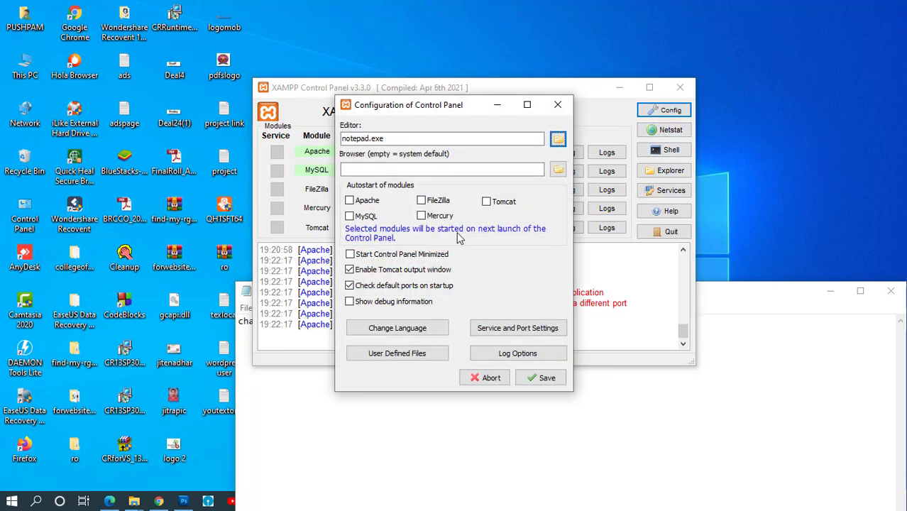
left_click(496, 328)
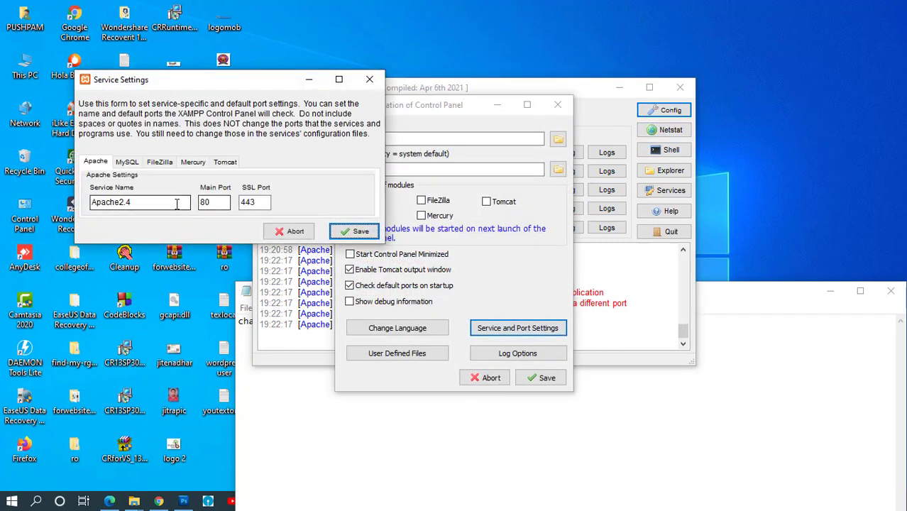
left_click(217, 204)
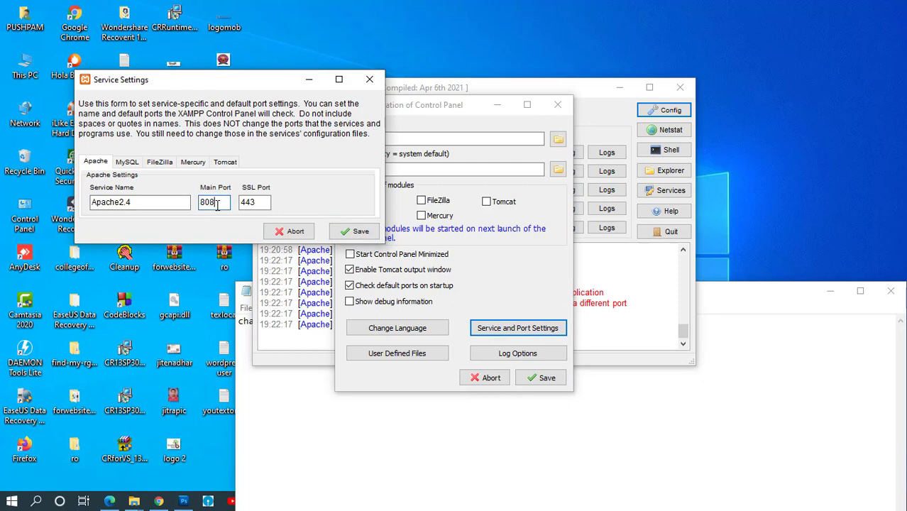
left_click(254, 206)
left_click(364, 236)
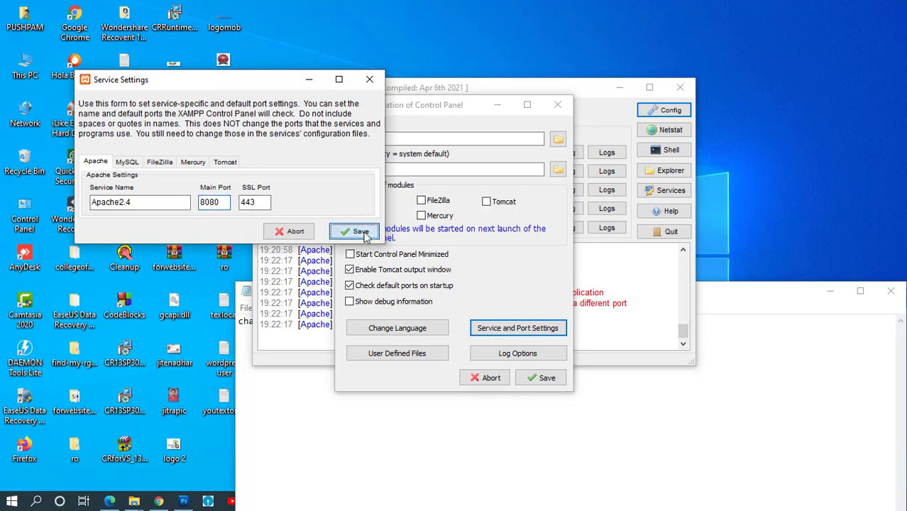
left_click(534, 274)
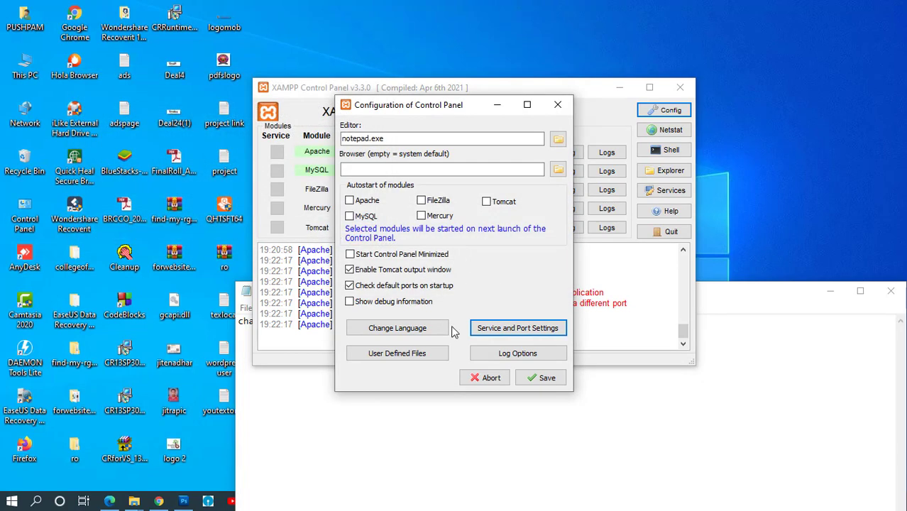
left_click(542, 378)
left_click(544, 273)
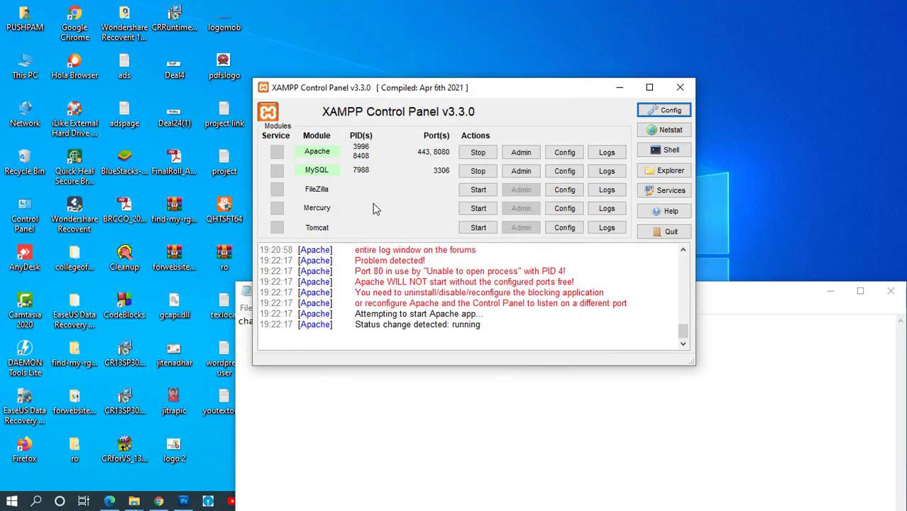
Stop the Apache and MySQL modules and quit the XAMPP Control Panel.
left_click(478, 152)
left_click(478, 172)
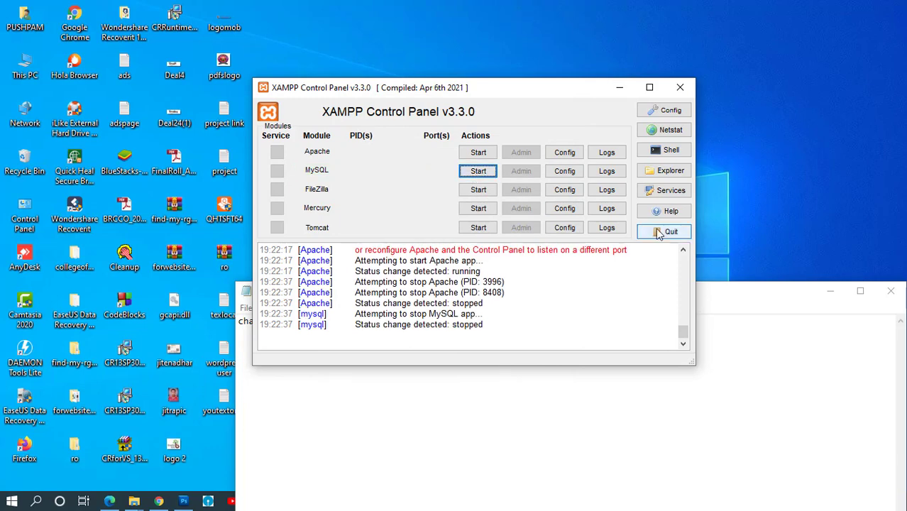
left_click(663, 231)
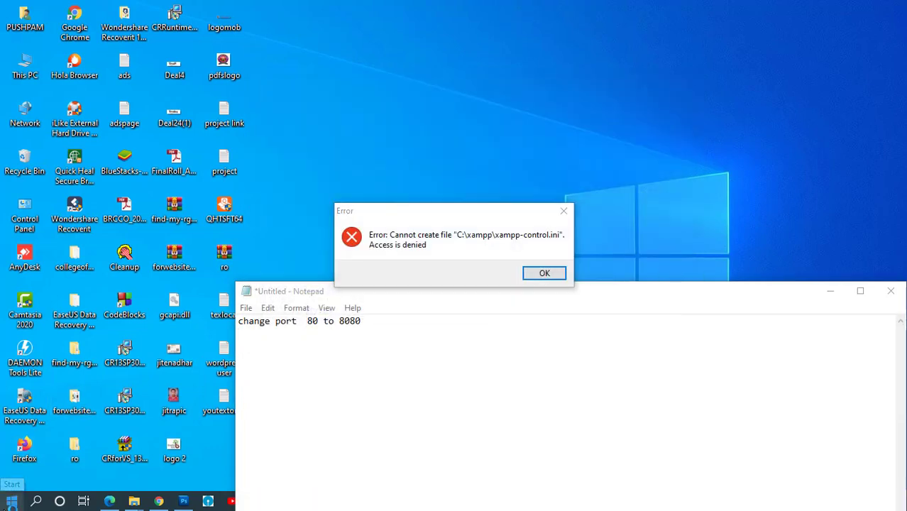
Relaunch the XAMPP Control Panel as administrator and bring its window into view.
left_click(11, 502)
scroll(266, 420, "down", 3)
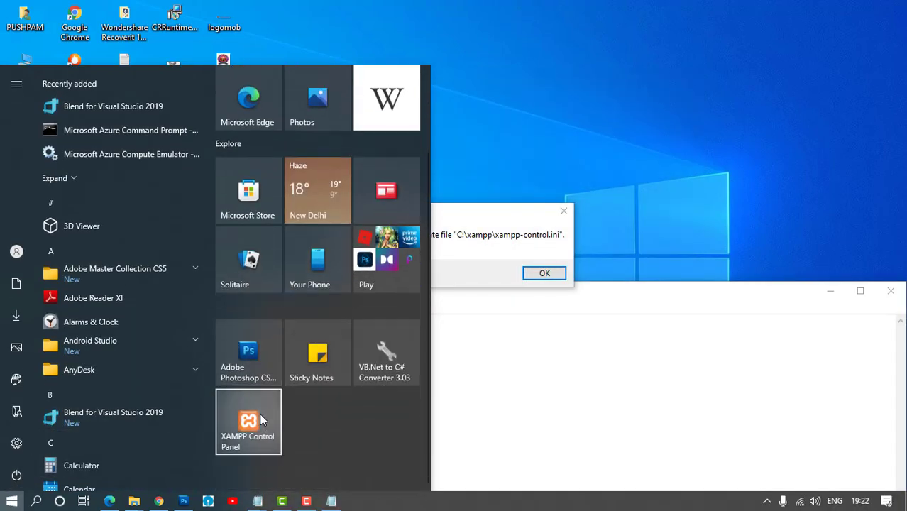
right_click(262, 420)
mouse_move(291, 384)
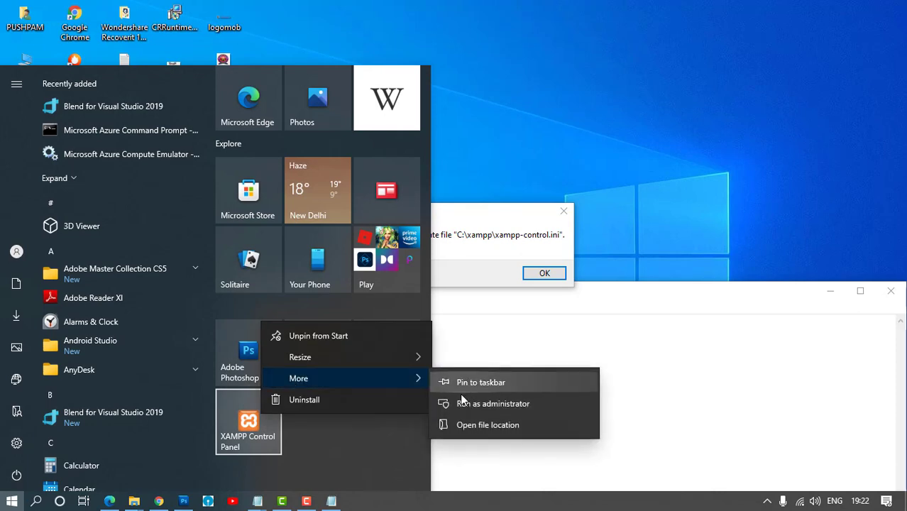
left_click(477, 381)
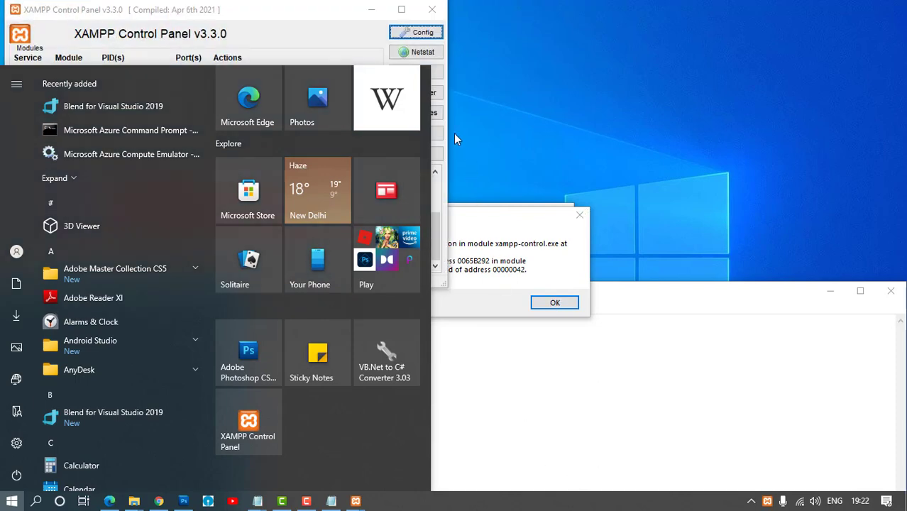
left_click(327, 27)
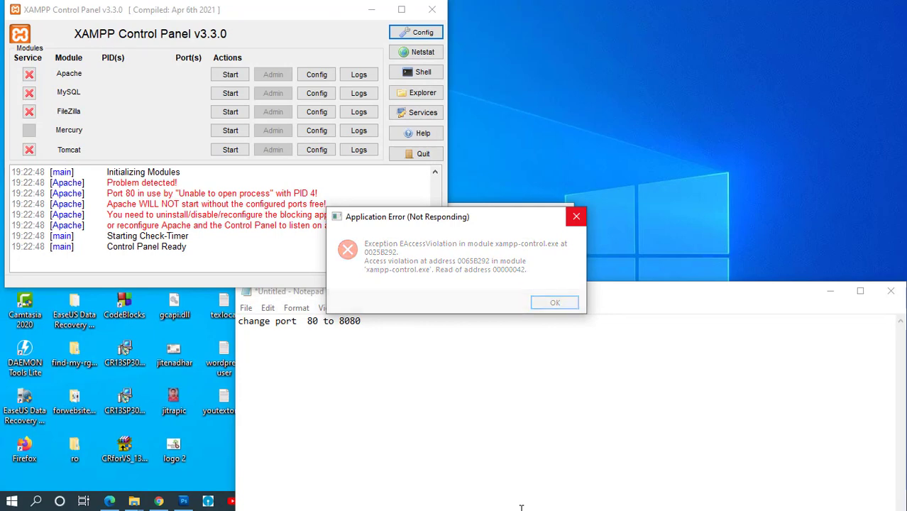
Start the Apache, MySQL, FileZilla and Mercury modules, try to start Tomcat, and minimise the Notepad window.
left_click(230, 75)
left_click(230, 93)
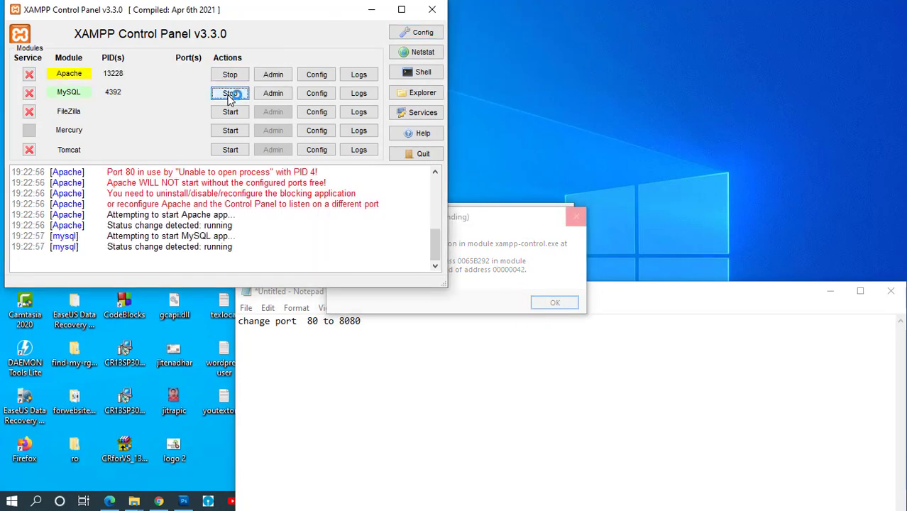
left_click(230, 112)
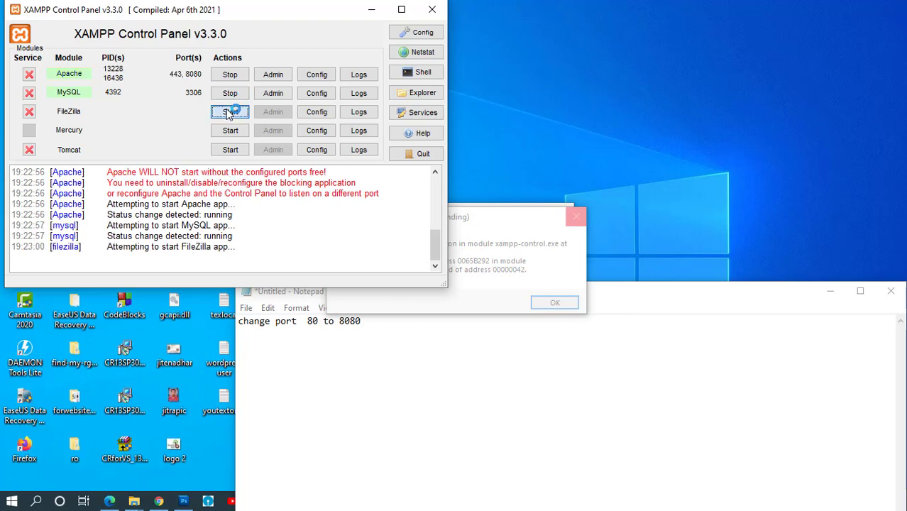
left_click(229, 130)
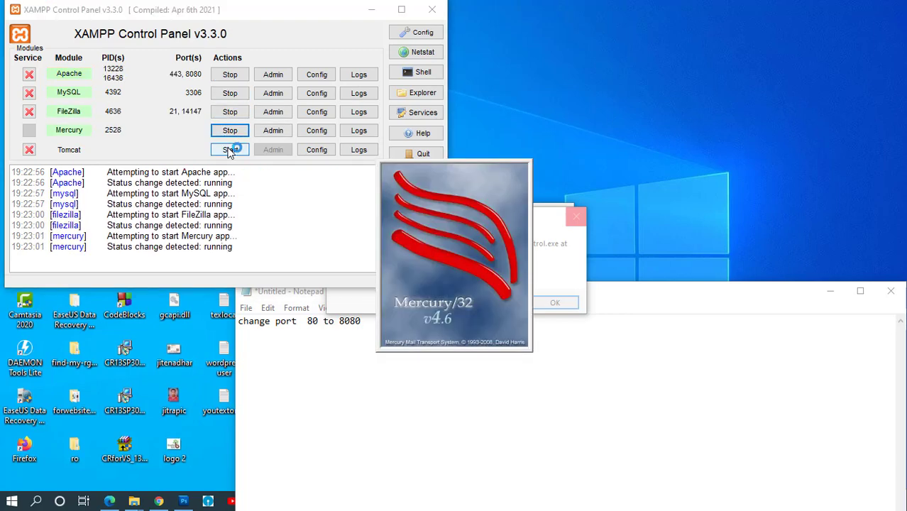
left_click(229, 150)
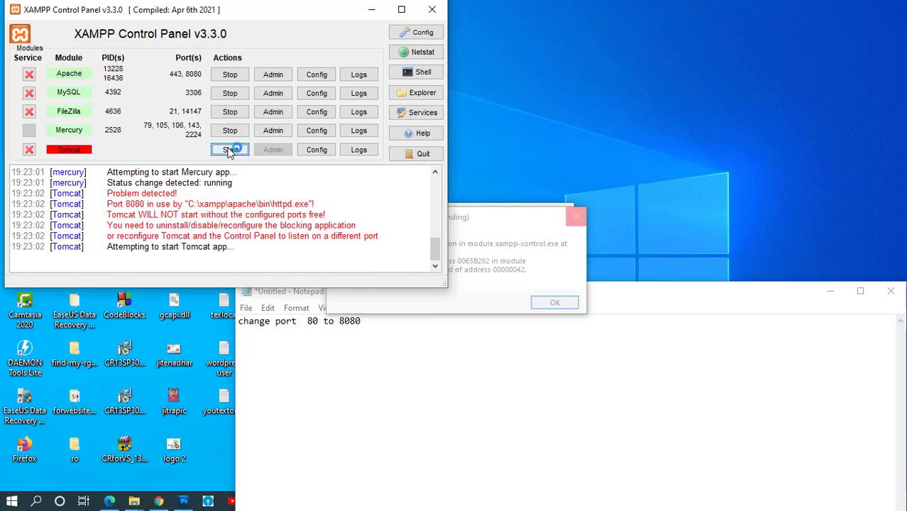
left_click(831, 291)
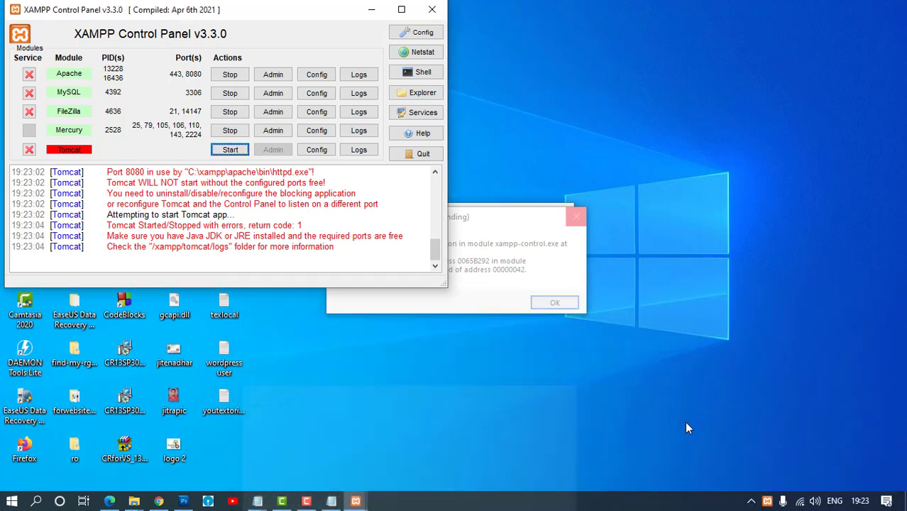
End the unresponsive xampp-control process in Task Manager and close Task Manager.
right_click(590, 502)
left_click(641, 433)
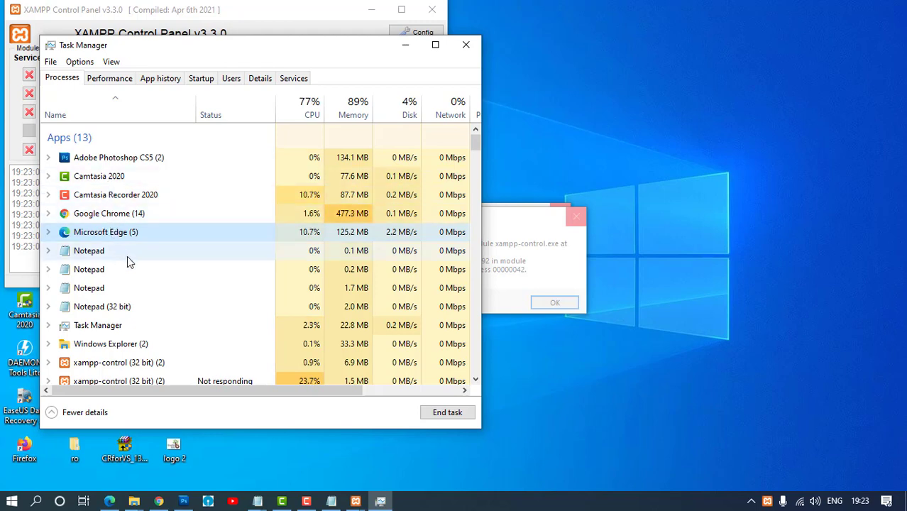
scroll(131, 273, "down", 1)
left_click(158, 325)
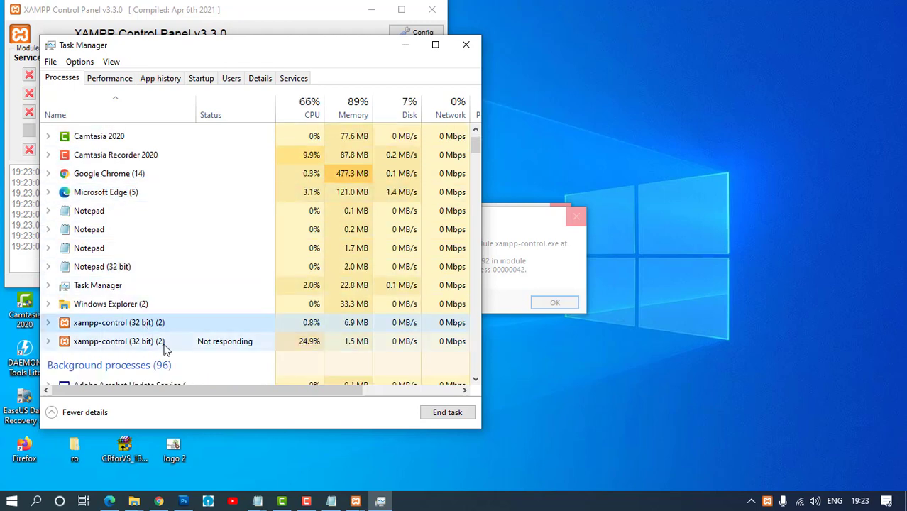
left_click(164, 347)
left_click(442, 414)
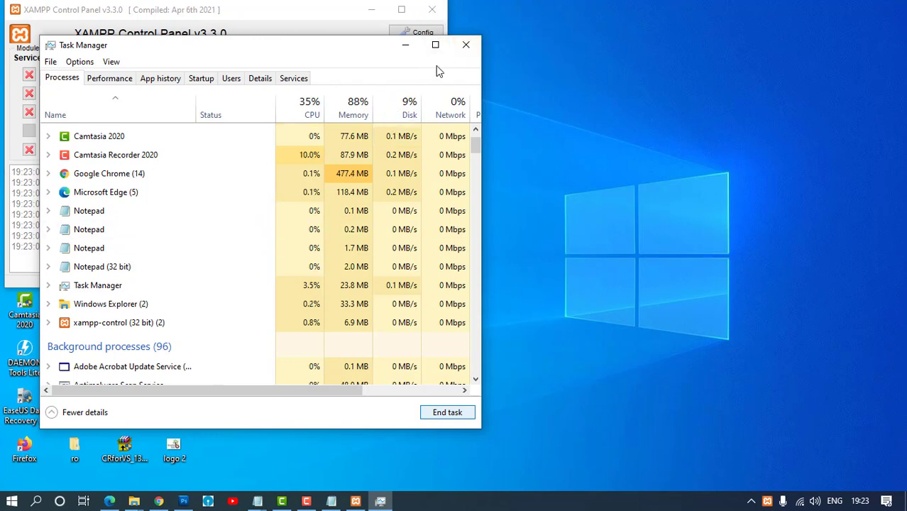
left_click(465, 45)
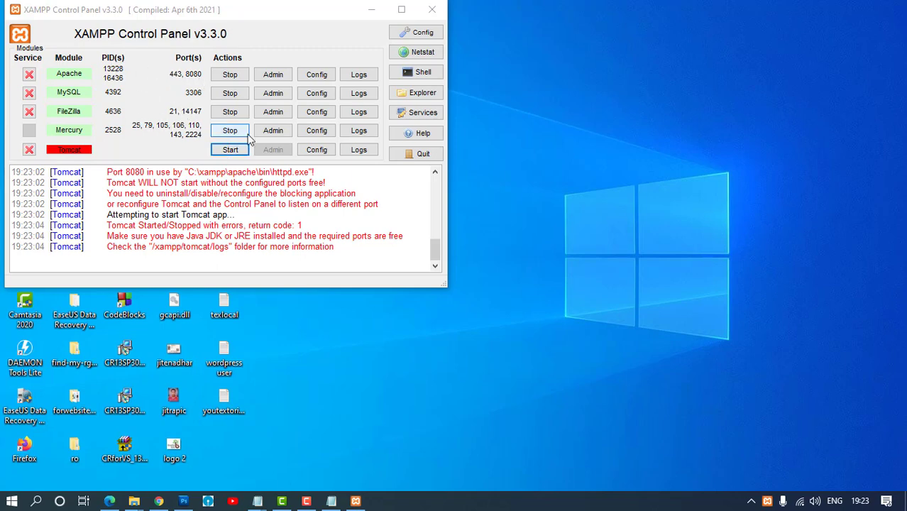
Check the MySQL module's admin page in the browser and minimise the browser.
left_click(273, 94)
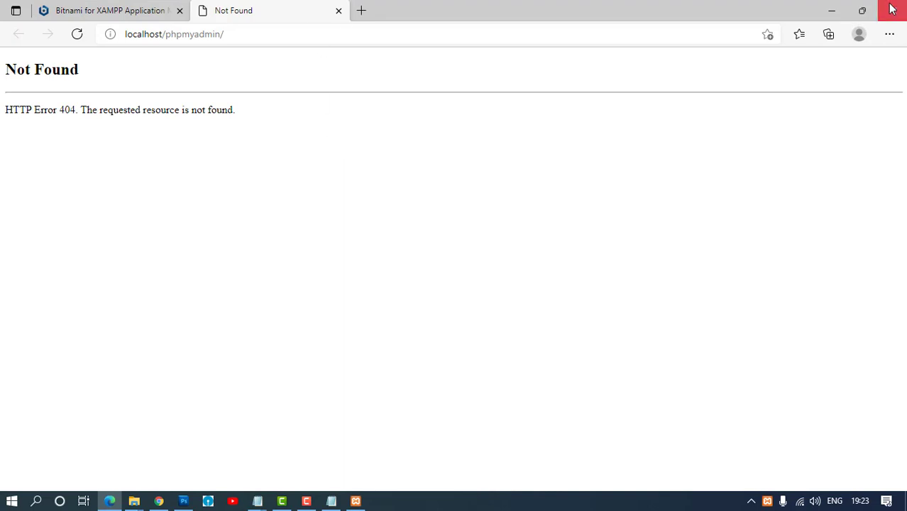
left_click(832, 11)
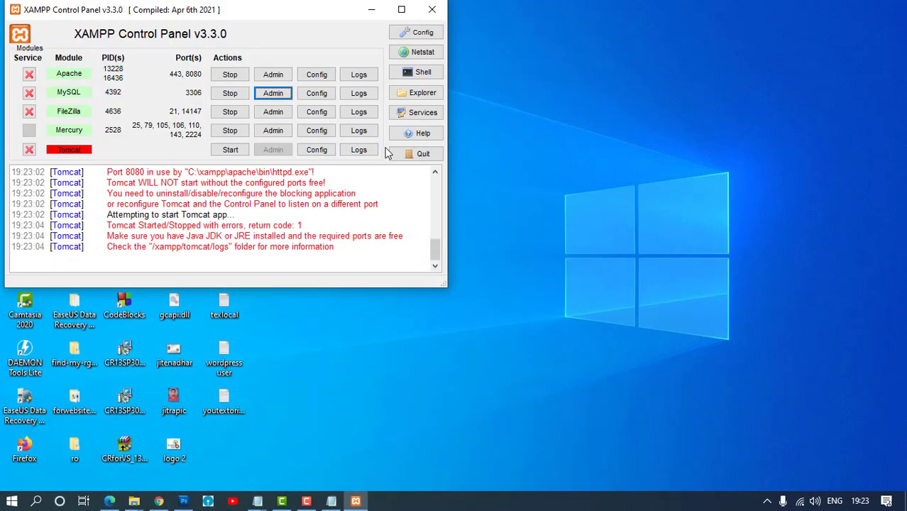
Set Apache's main port to 8080 in the service and port settings, review the other modules' ports, and save the Control Panel configuration.
left_click(424, 32)
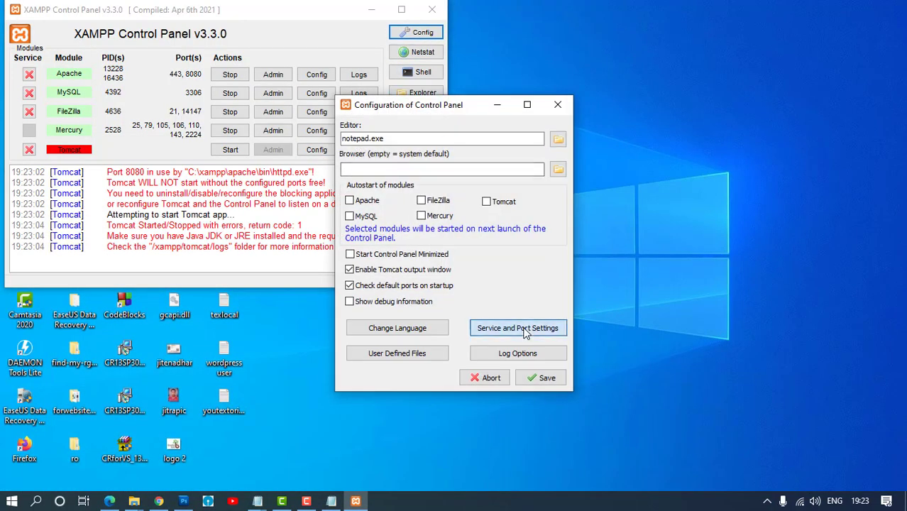
left_click(518, 328)
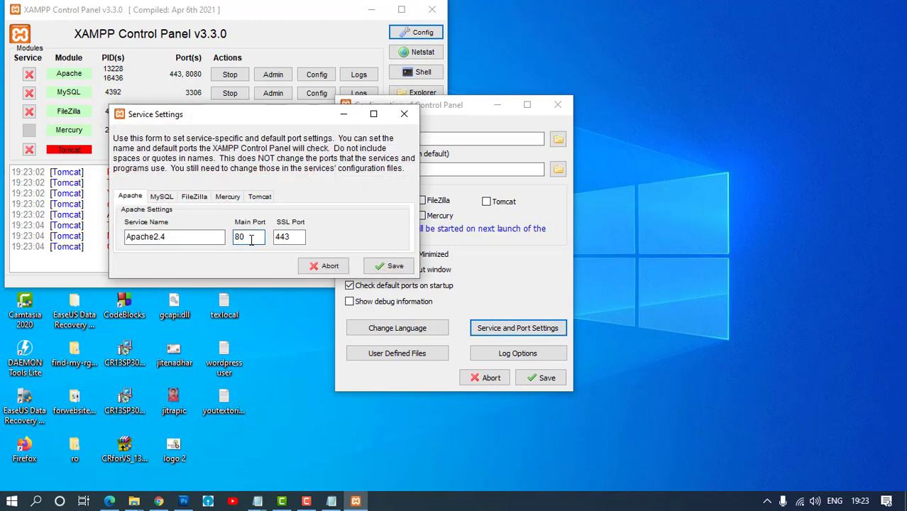
left_click(169, 199)
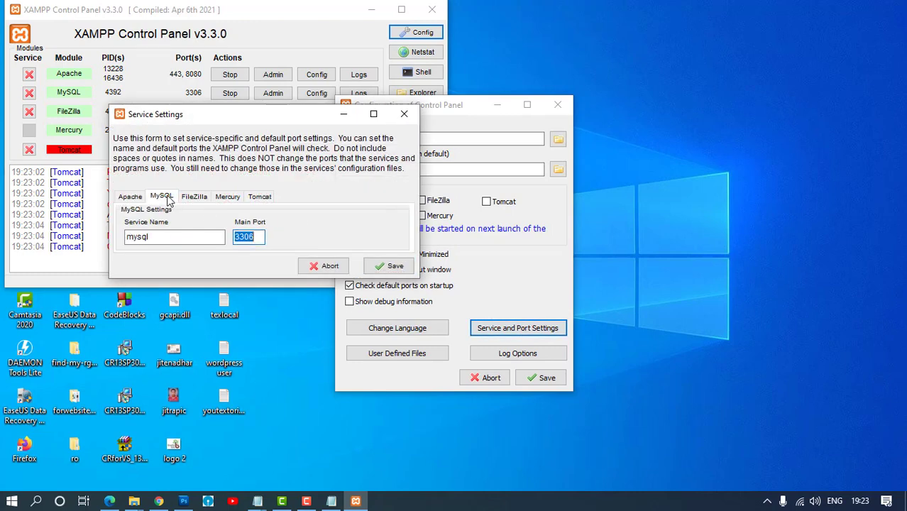
left_click(206, 199)
left_click(225, 200)
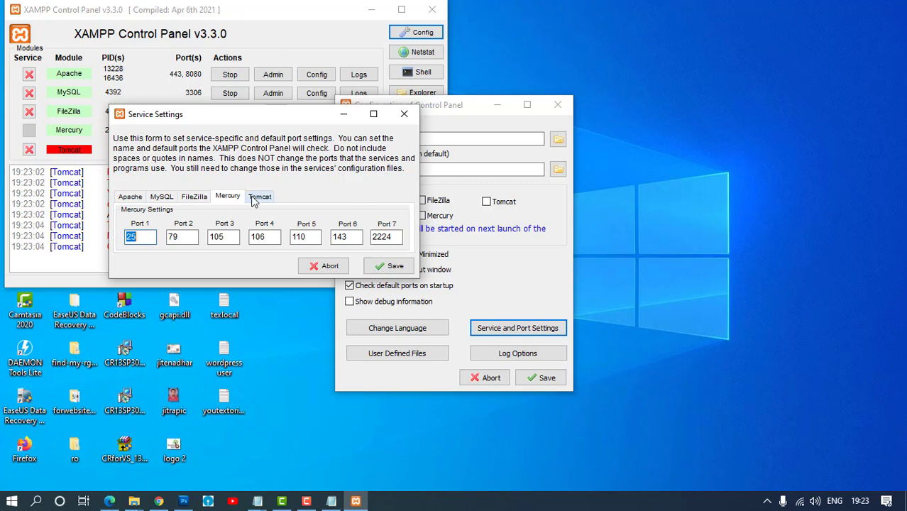
left_click(259, 198)
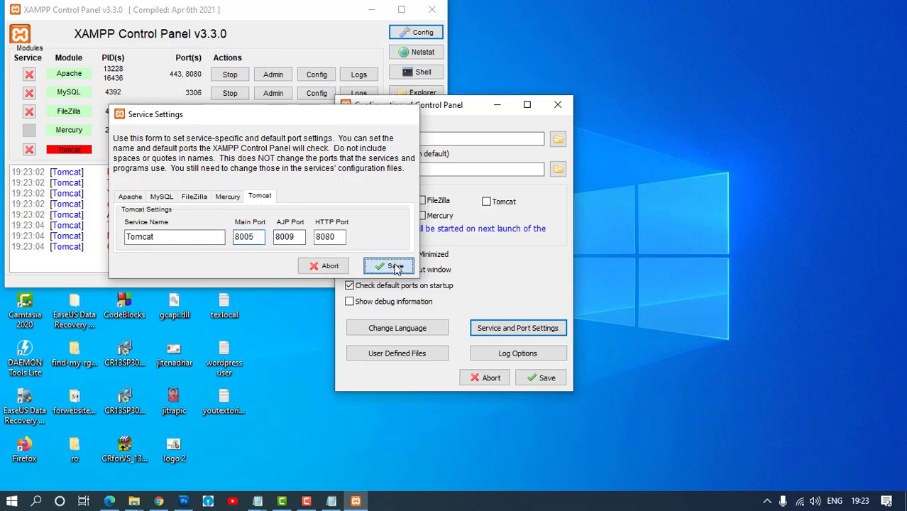
left_click(396, 268)
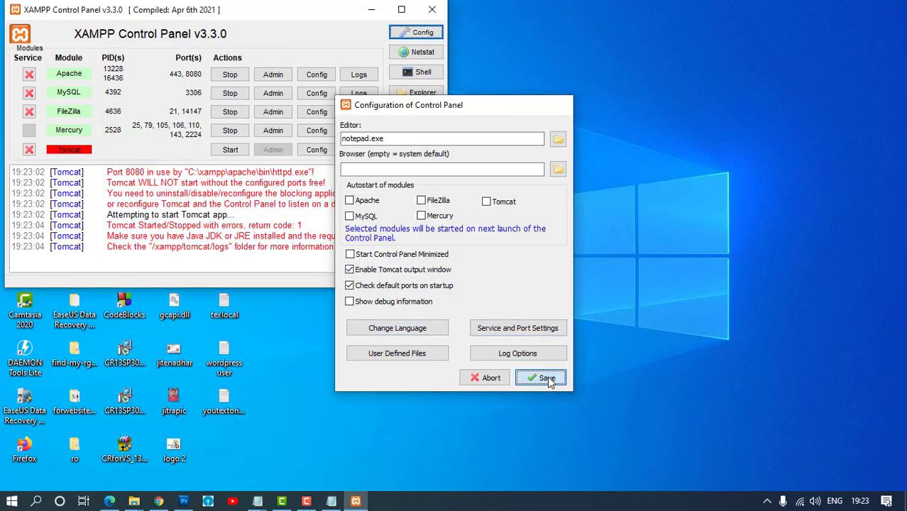
left_click(544, 378)
Stop the running Apache, MySQL, FileZilla and Mercury modules.
left_click(229, 74)
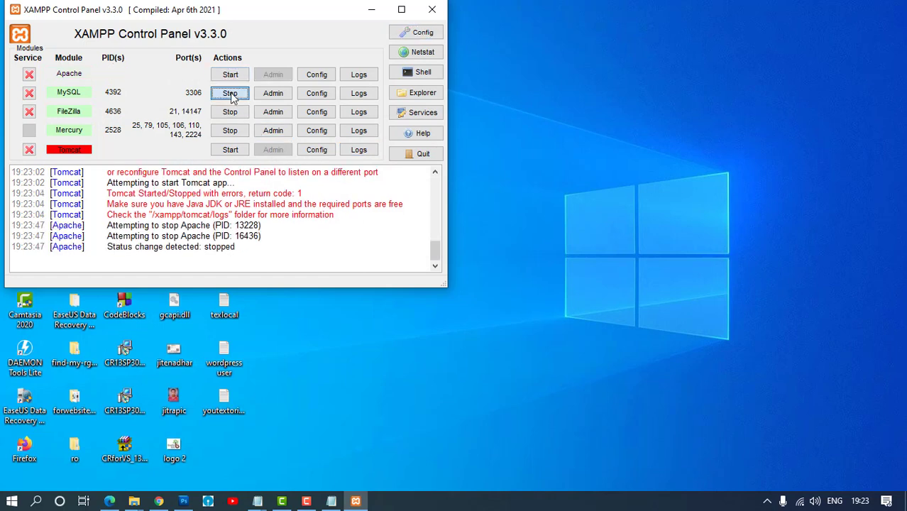
left_click(230, 93)
left_click(229, 111)
left_click(230, 130)
Try to start Tomcat and start the Apache, MySQL and FileZilla modules again.
left_click(230, 150)
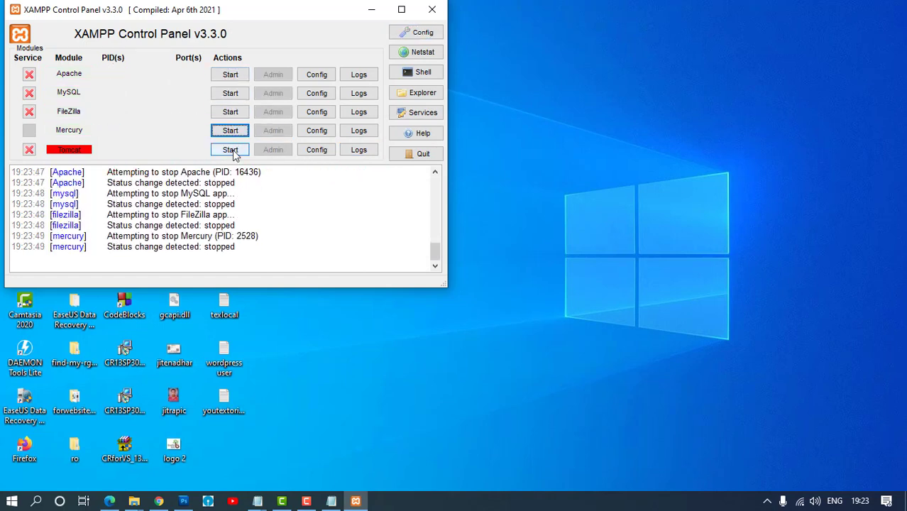
left_click(230, 74)
left_click(230, 93)
left_click(230, 112)
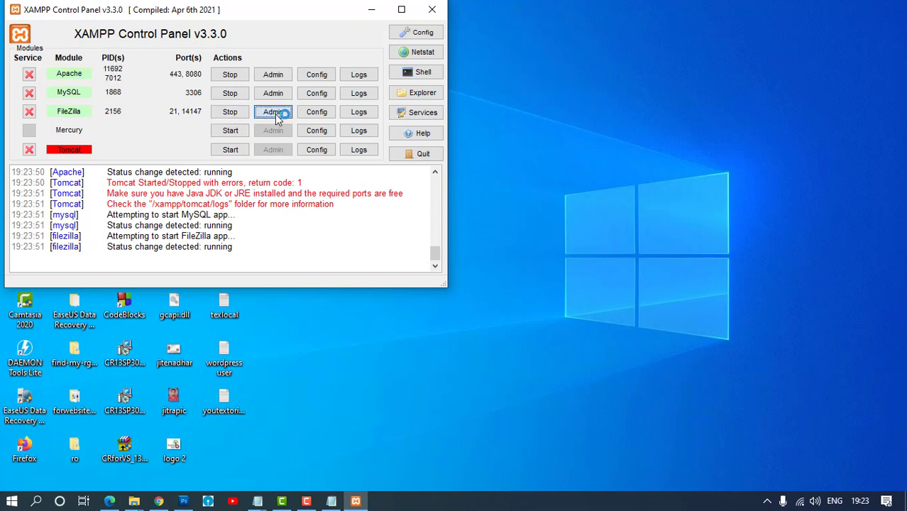
View the FileZilla module's server administration window and close it.
left_click(274, 112)
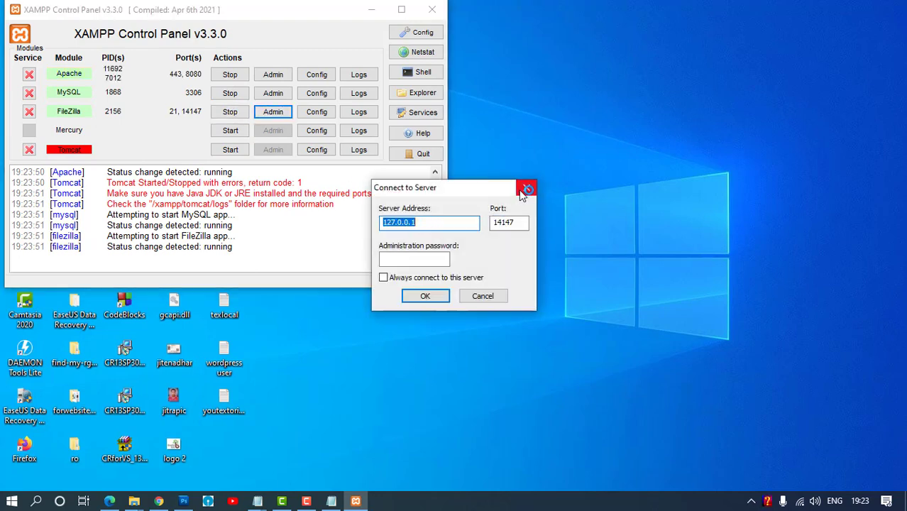
key("Return")
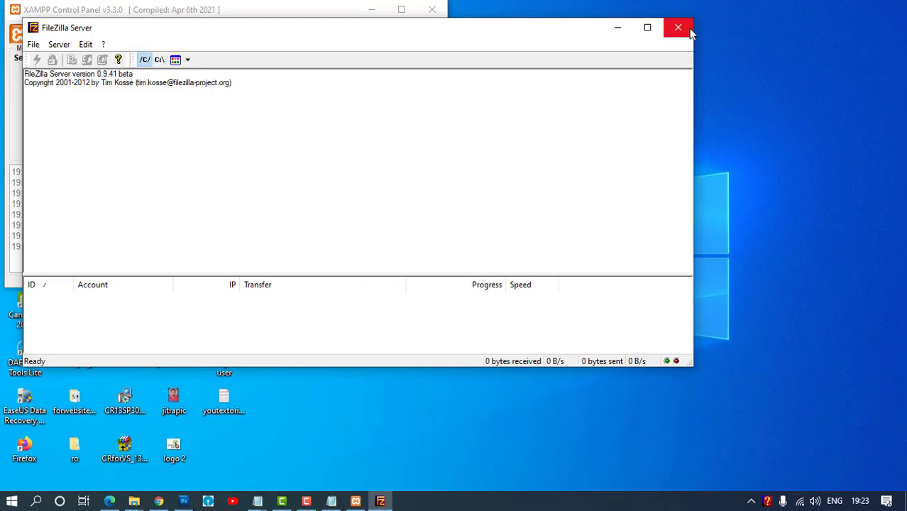
left_click(680, 26)
Open phpMyAdmin on localhost:8080 from the MySQL module and close the old Not Found browser page.
left_click(288, 94)
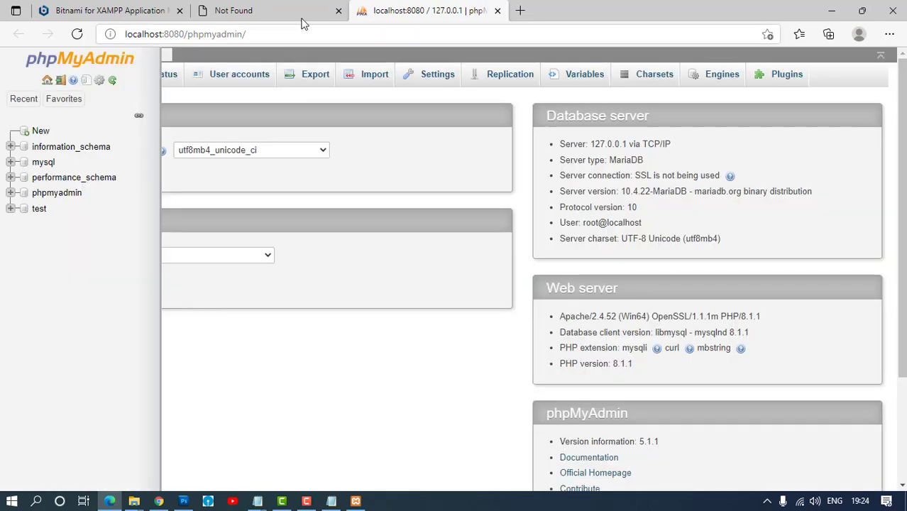
left_click(300, 7)
left_click(337, 12)
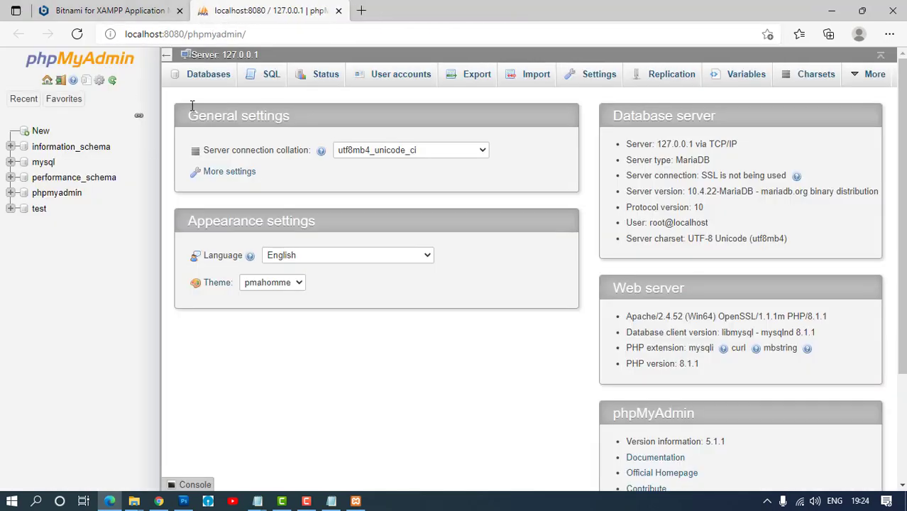